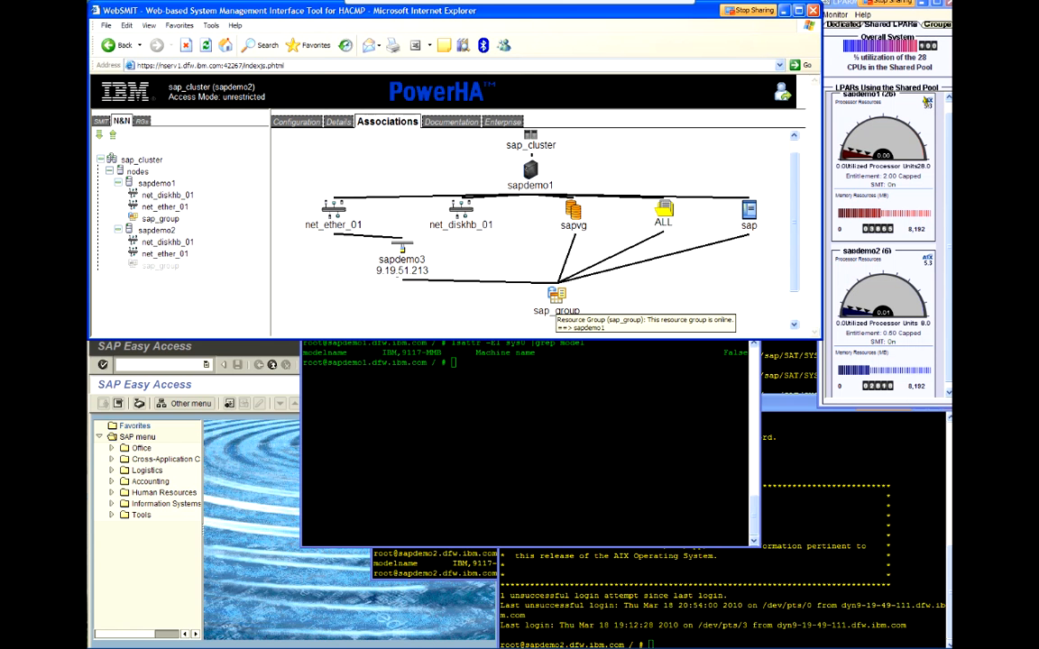
Step: Browse the Cross-Application Components and Engineering Change Management folders in the SAP menu and collapse them again
{"action": "left_click", "coordinate": [949, 77]}
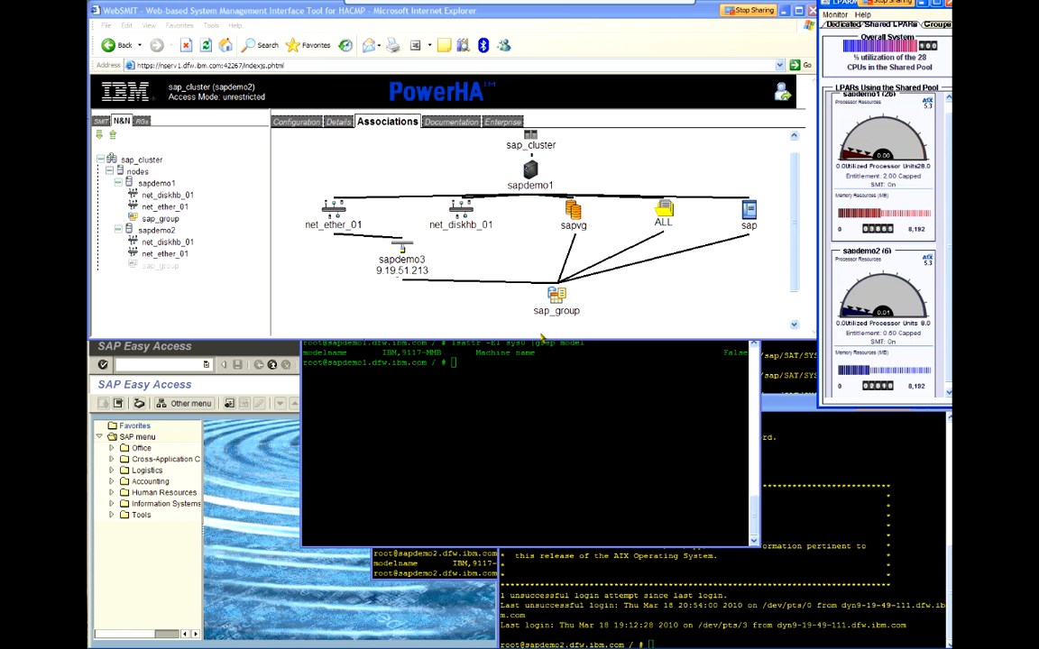
{"action": "left_click", "coordinate": [228, 510]}
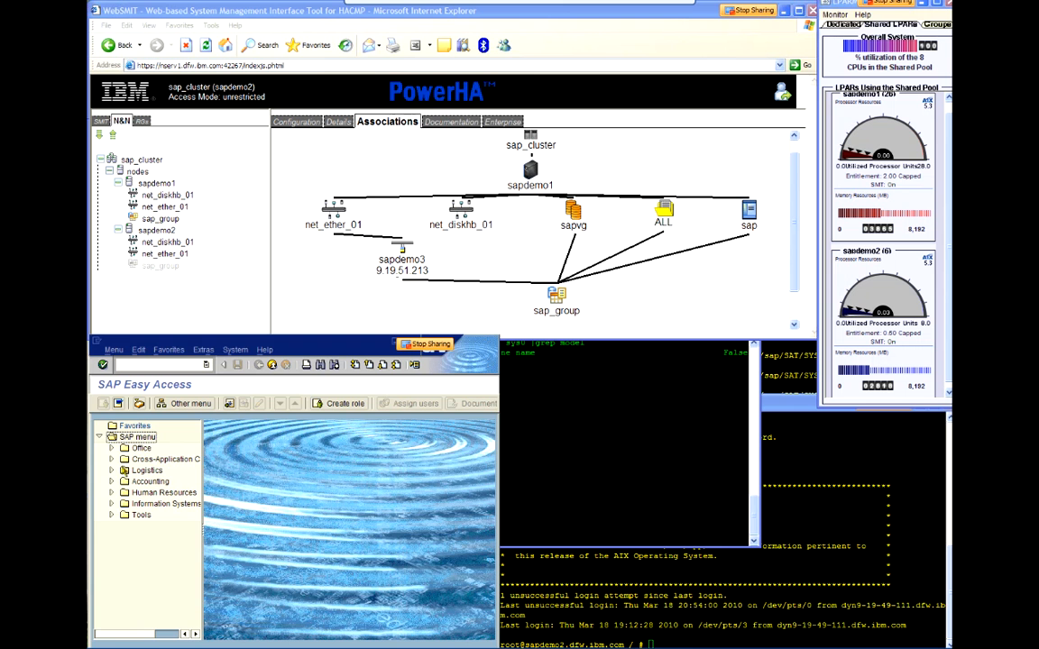
{"action": "left_click", "coordinate": [112, 459]}
{"action": "left_click", "coordinate": [125, 481]}
{"action": "left_click", "coordinate": [136, 525]}
{"action": "left_click", "coordinate": [136, 504]}
{"action": "left_click", "coordinate": [136, 504]}
{"action": "left_click", "coordinate": [136, 526]}
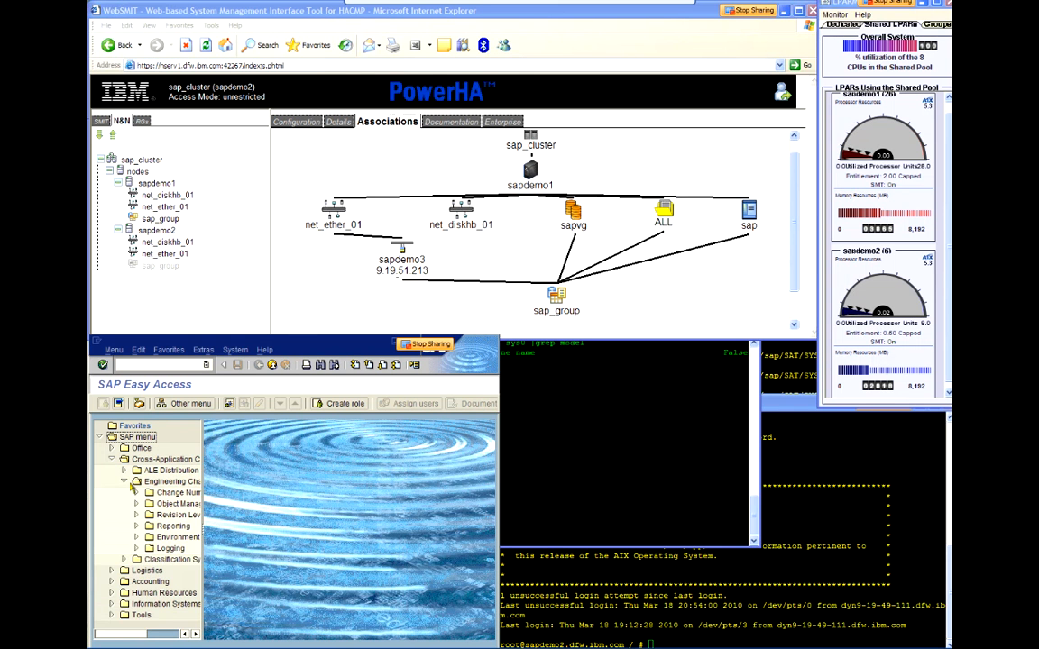
{"action": "left_click", "coordinate": [125, 481]}
{"action": "left_click", "coordinate": [112, 459]}
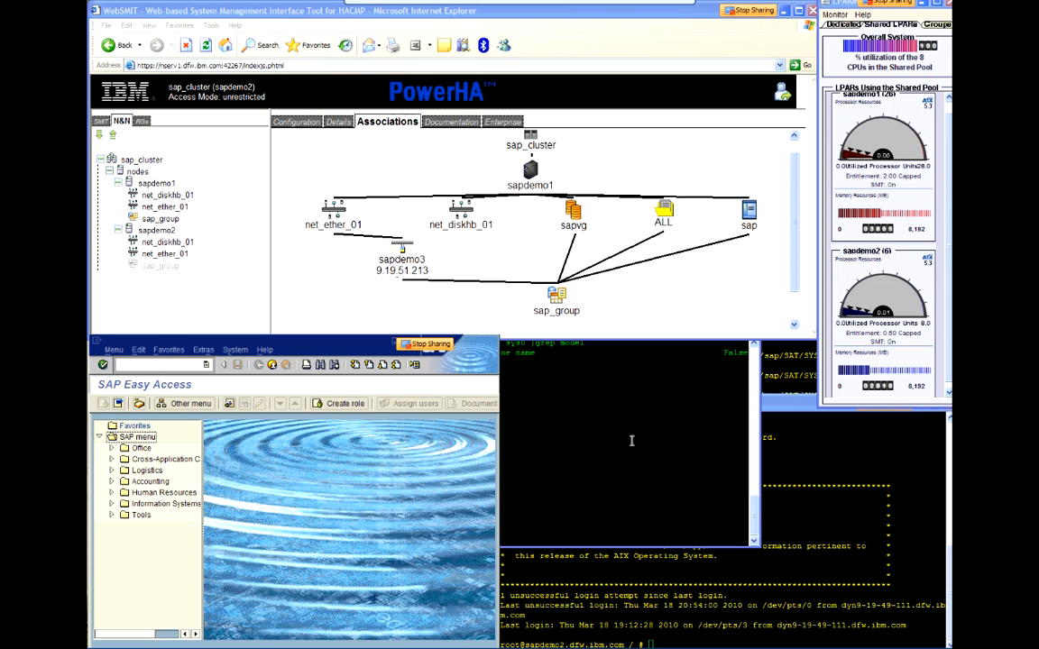
Step: In the Sapdemo1 session, highlight the machine model line and list the network interfaces with netstat -i
{"action": "left_click", "coordinate": [568, 396]}
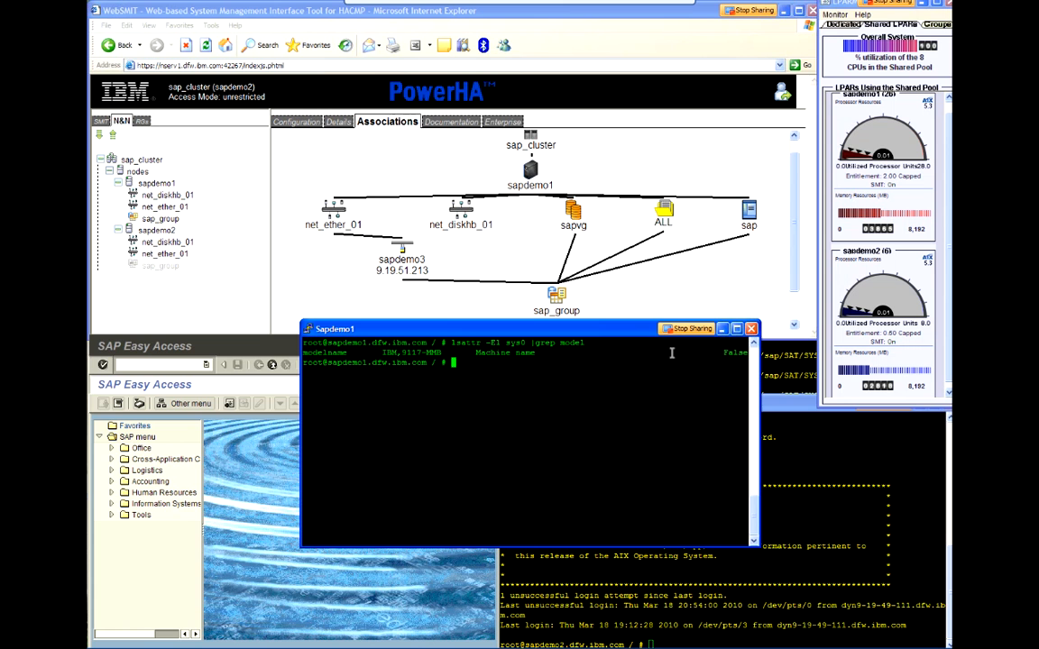
{"action": "triple_click", "coordinate": [501, 355]}
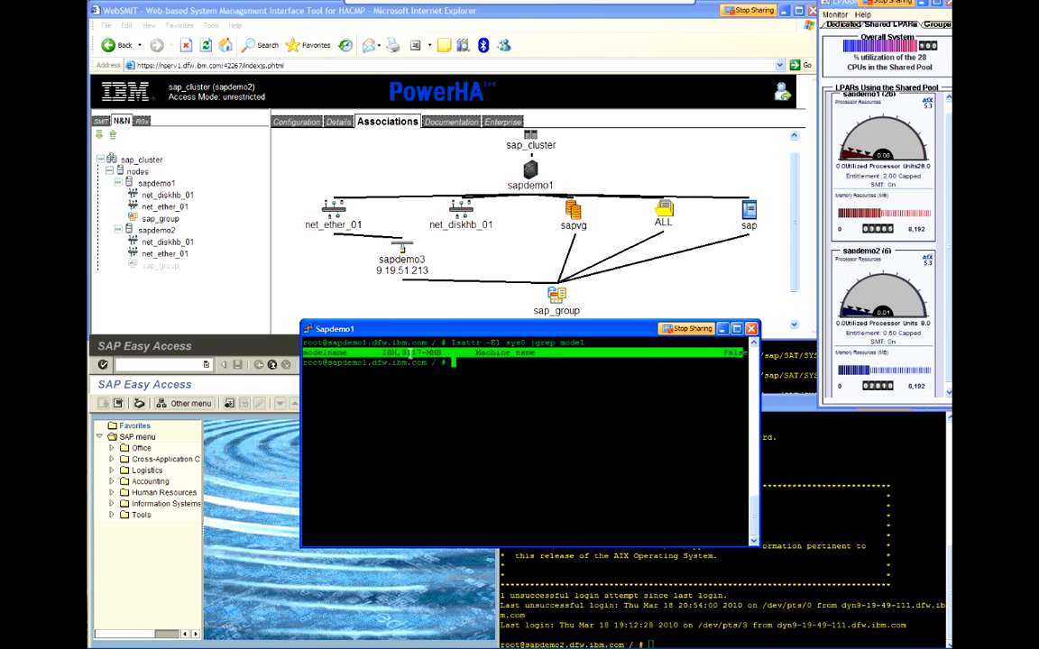
{"action": "left_click", "coordinate": [460, 361]}
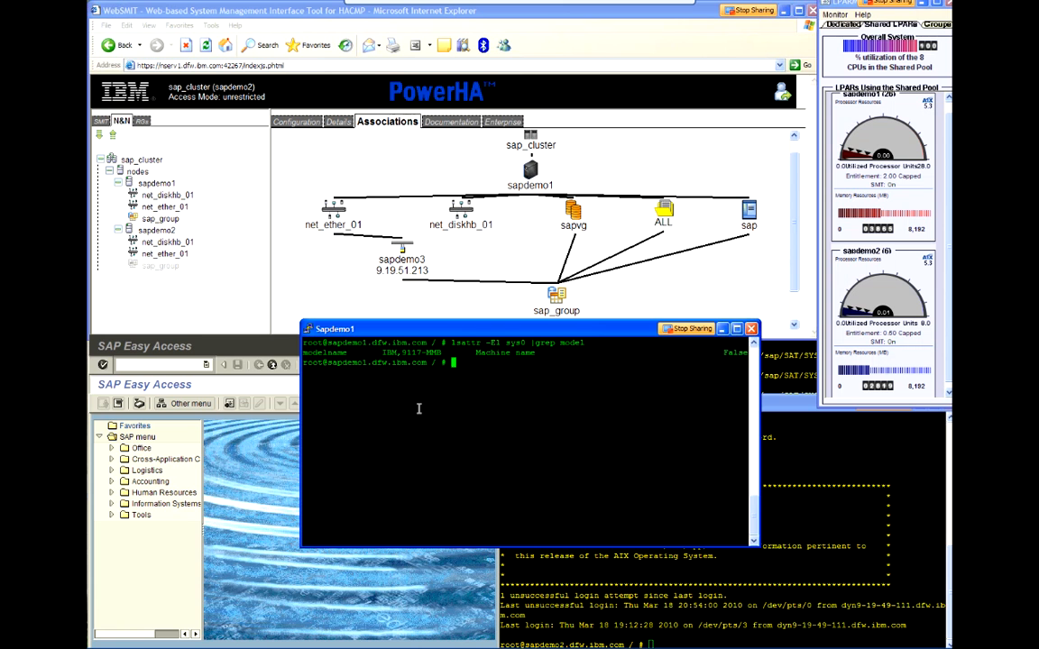
{"action": "type", "text": "netstat -i"}
{"action": "key", "text": "Return"}
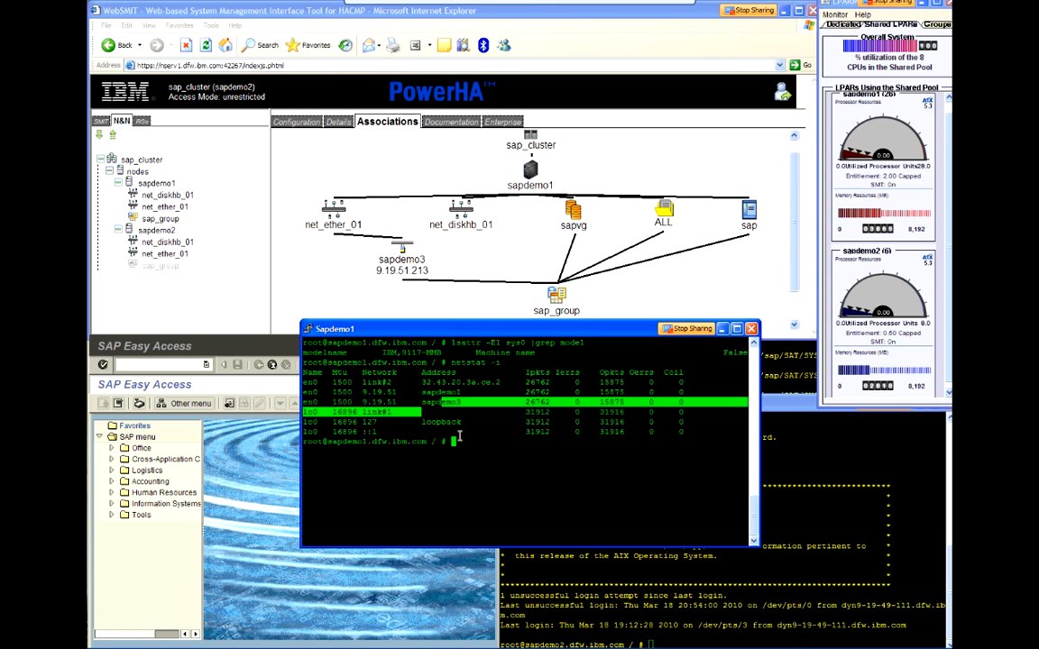
Step: List the physical volumes with lspv and the file systems with df on sapdemo1, highlighting the Oracle and SAP mounts
{"action": "type", "text": "l"}
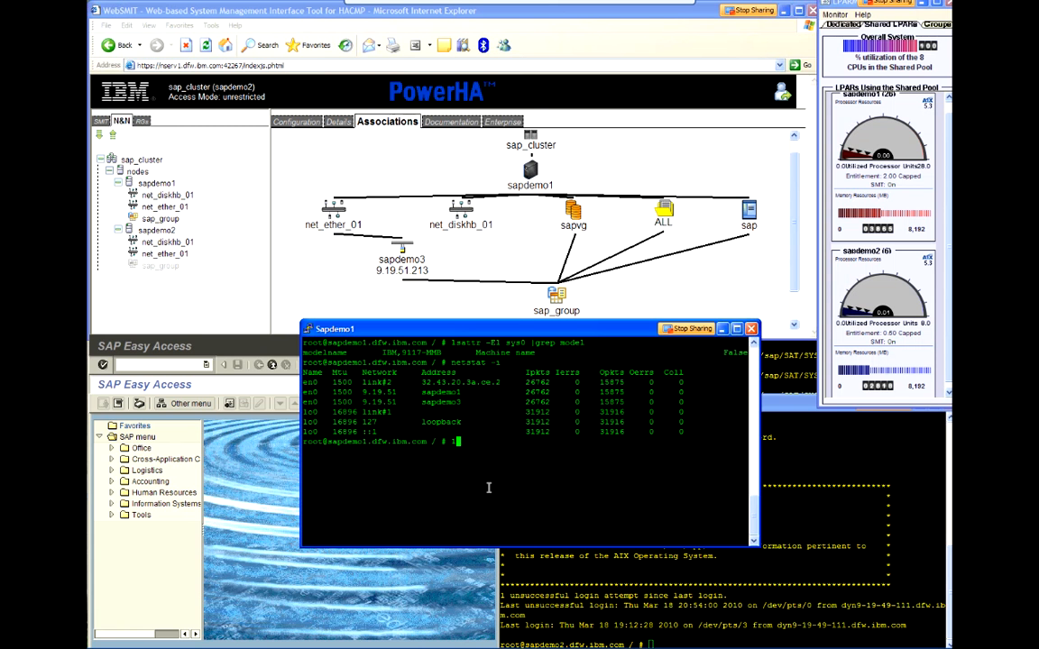
{"action": "type", "text": "spv"}
{"action": "key", "text": "Return"}
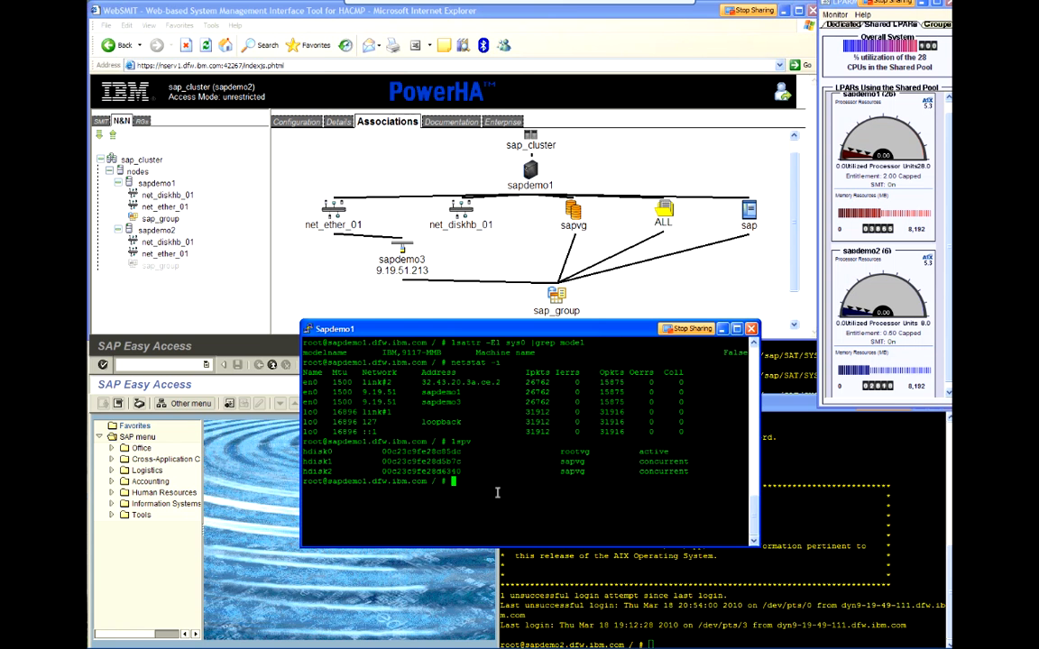
{"action": "type", "text": "df"}
{"action": "key", "text": "Return"}
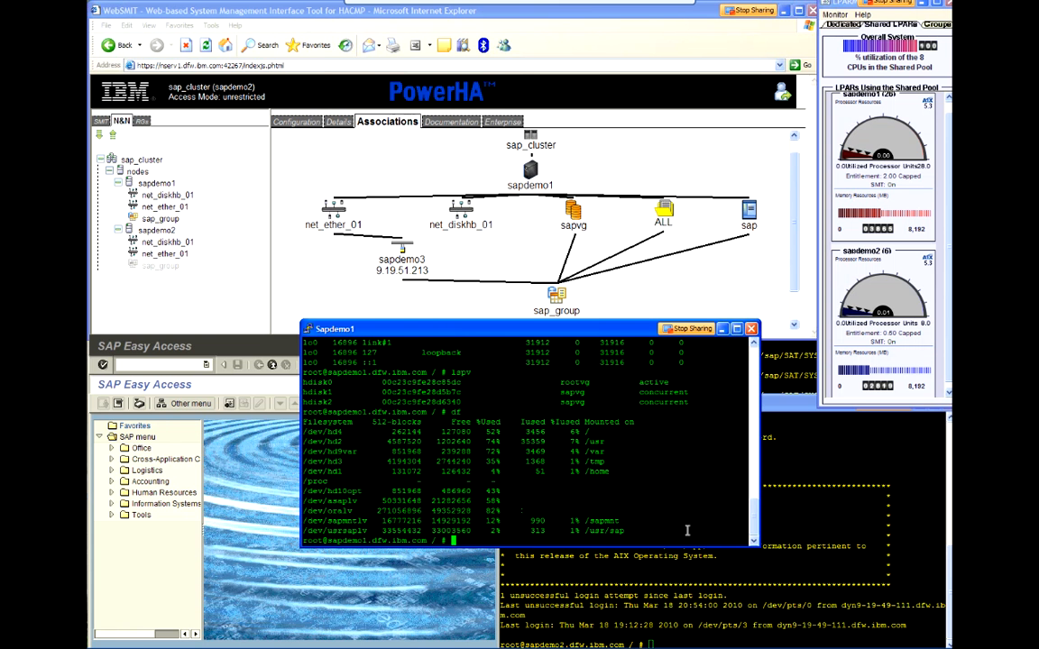
{"action": "left_click_drag", "start_coordinate": [307, 501], "coordinate": [687, 530]}
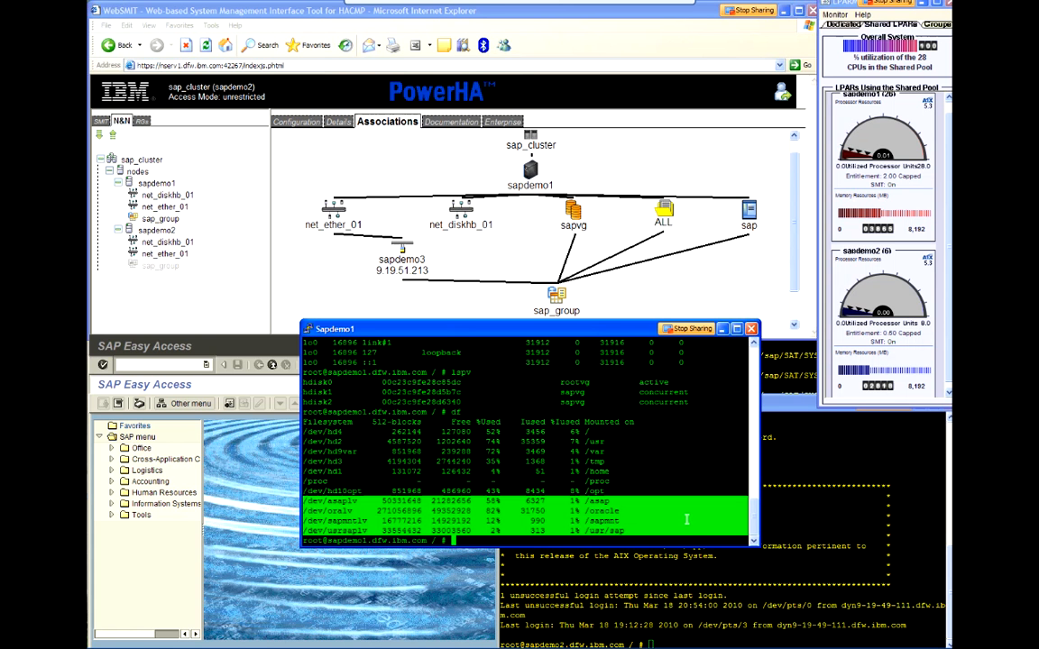
Step: List the Oracle processes and the SAP dw processes running on sapdemo1 by filtering ps -ef
{"action": "type", "text": "ps -ef"}
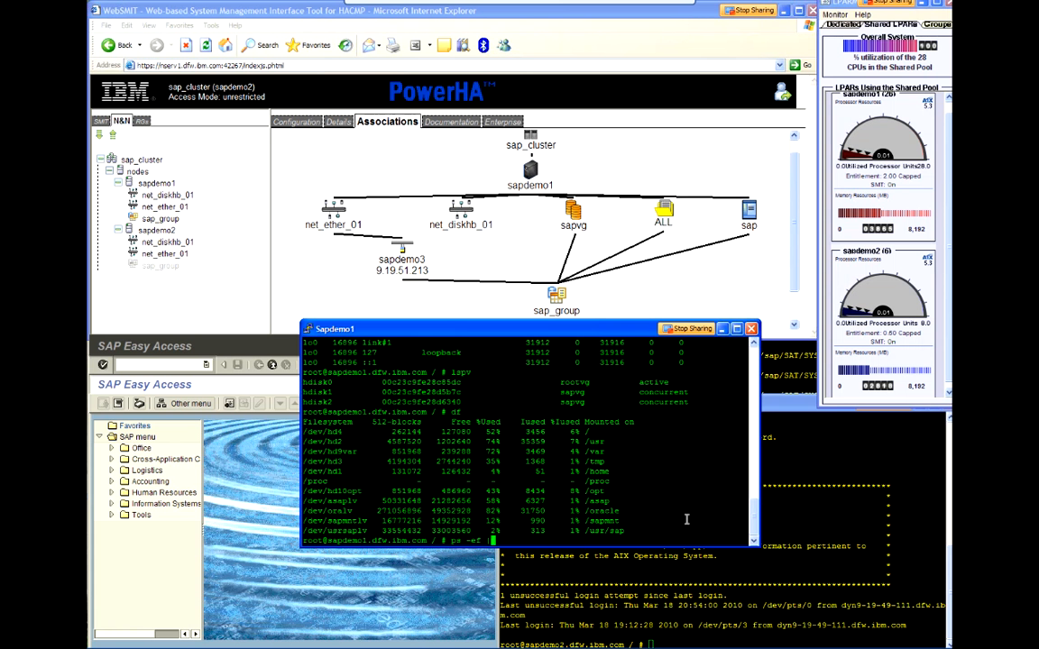
{"action": "key", "text": "Return"}
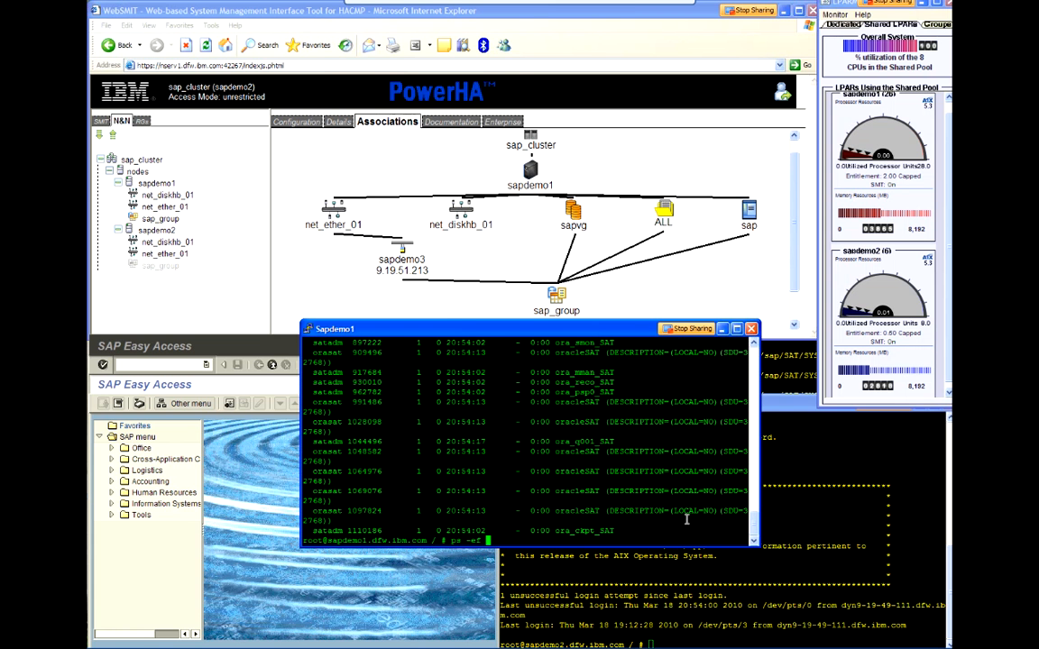
{"action": "key", "text": "Return"}
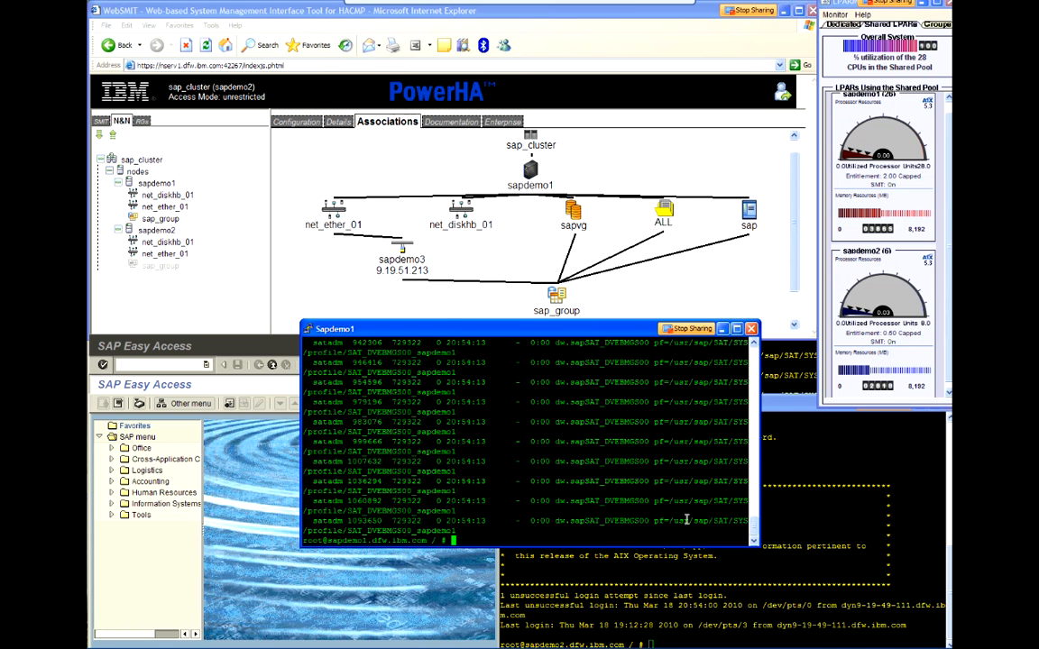
Step: Switch to the Sapdemo2 session and list its physical volumes with lspv and its file systems with df
{"action": "left_click", "coordinate": [772, 364]}
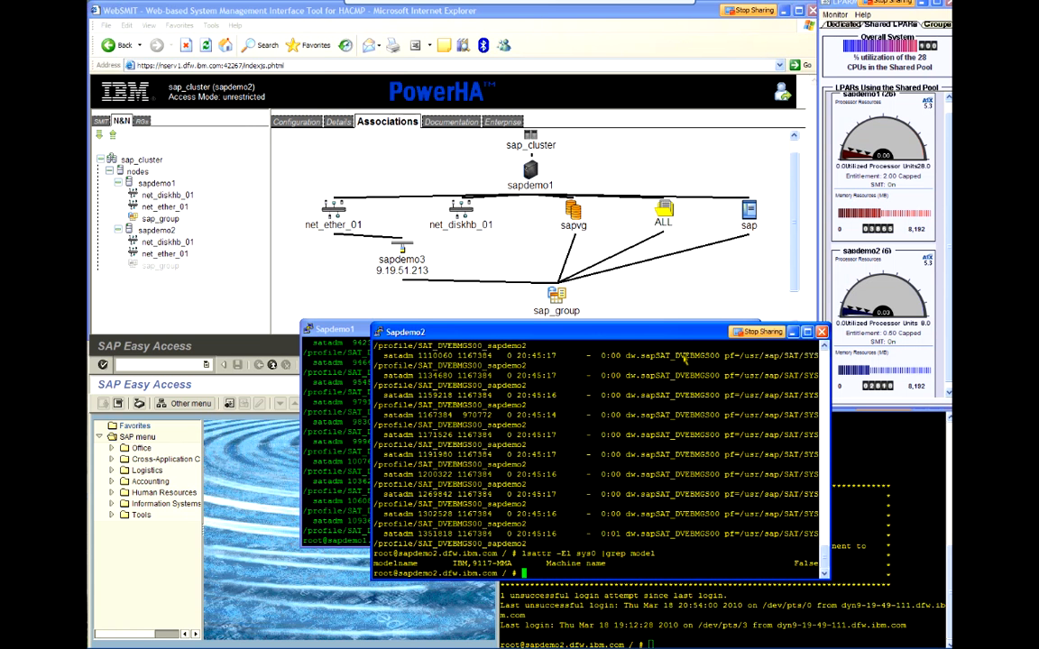
{"action": "left_click_drag", "start_coordinate": [682, 334], "coordinate": [683, 354]}
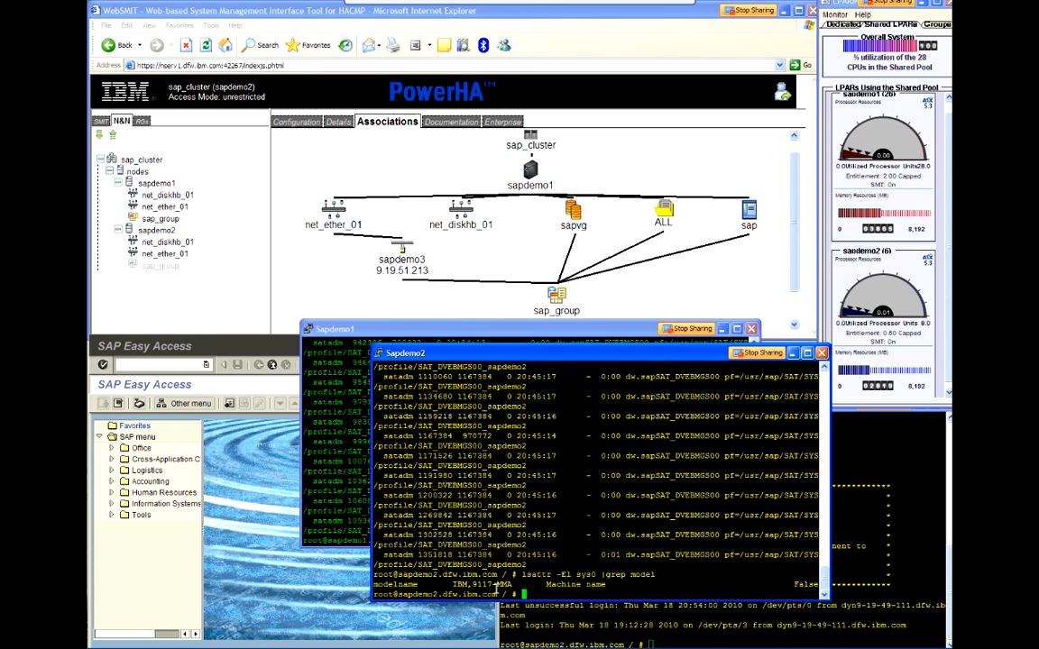
{"action": "type", "text": "lspv"}
{"action": "key", "text": "Return"}
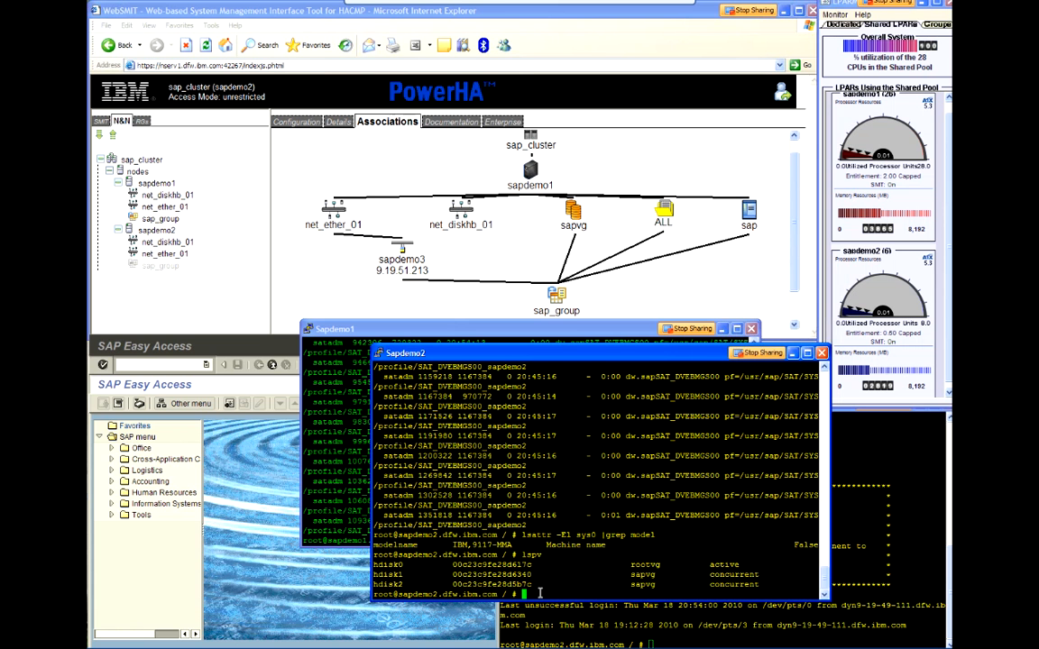
{"action": "type", "text": "df"}
{"action": "key", "text": "Return"}
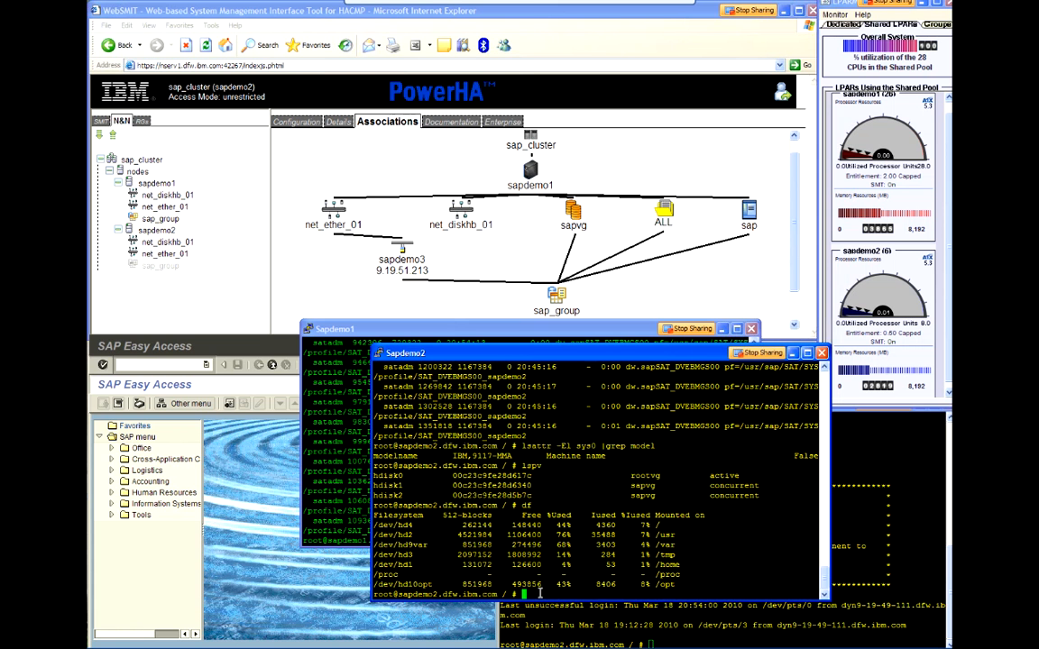
Step: Check sapdemo2 for Oracle and SAP processes with ps -ef |grep ora and ps -ef |grep dw
{"action": "type", "text": "ps -ef |grep ora"}
{"action": "key", "text": "Return"}
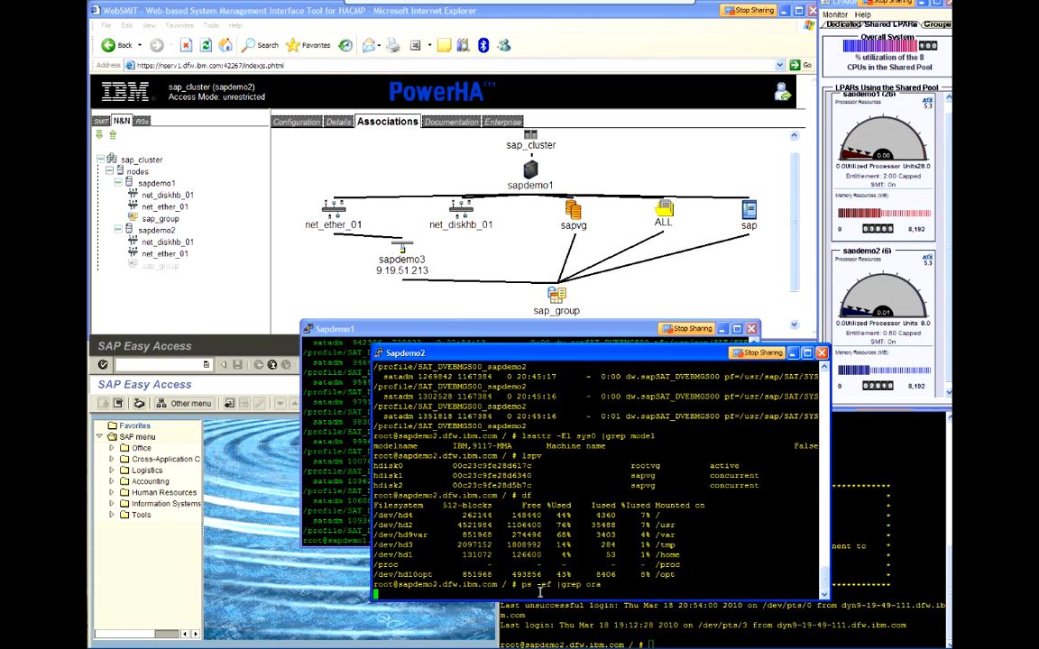
{"action": "type", "text": "ps -ef |gre"}
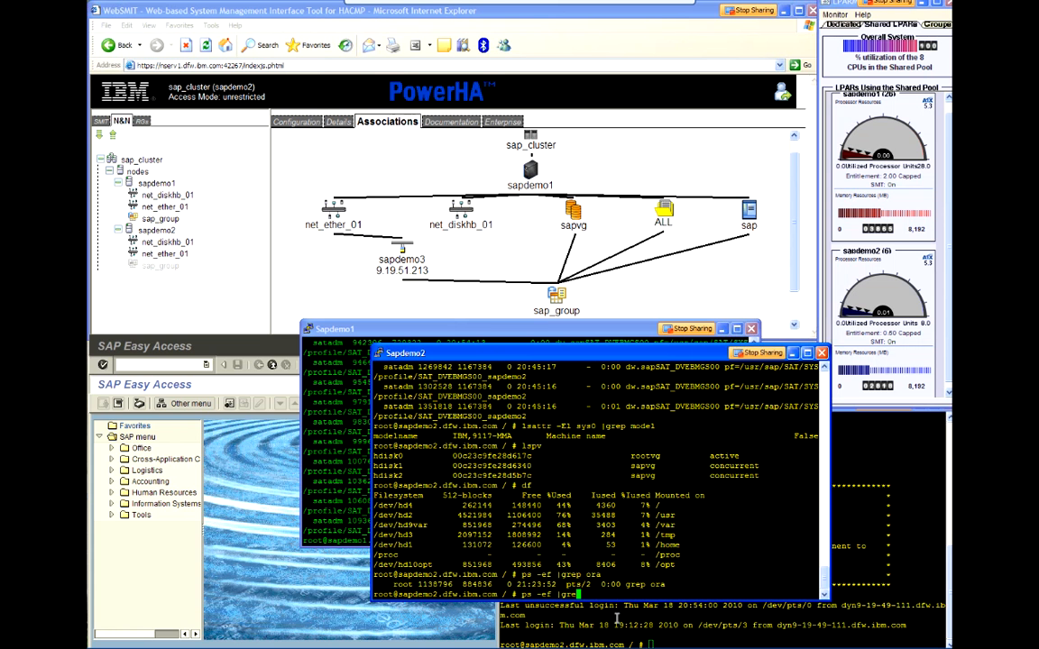
{"action": "type", "text": "p dw"}
{"action": "key", "text": "Return"}
Step: In the second Sapdemo2 session, recall and run tail -f /var/hacmp/log/hacmp.out to follow the cluster log
{"action": "left_click", "coordinate": [696, 636]}
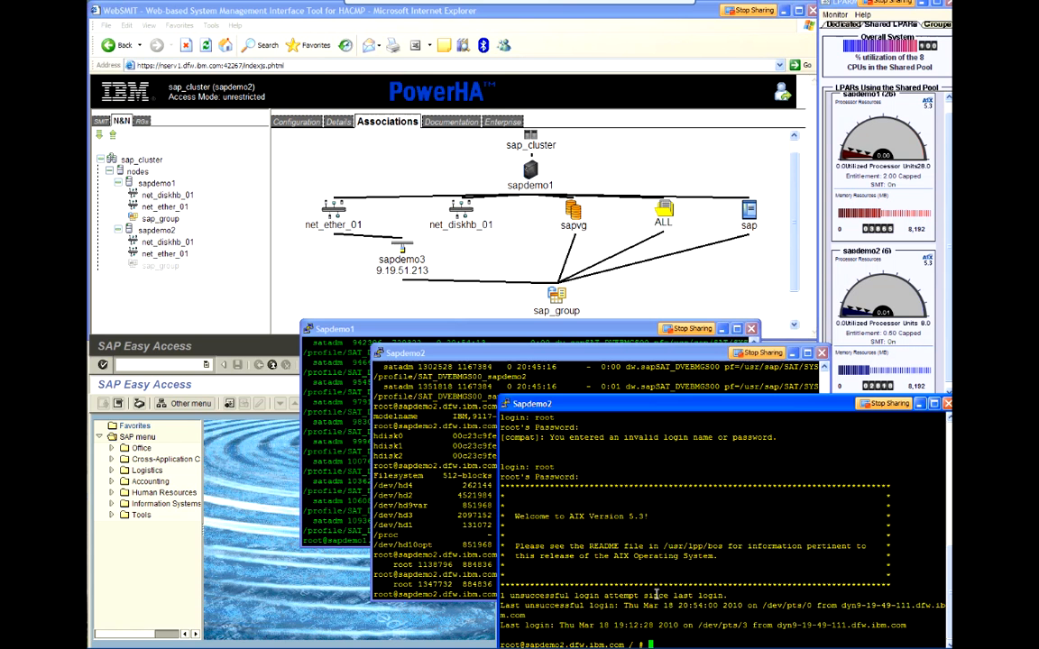
{"action": "key", "text": "Escape"}
{"action": "key", "text": "k"}
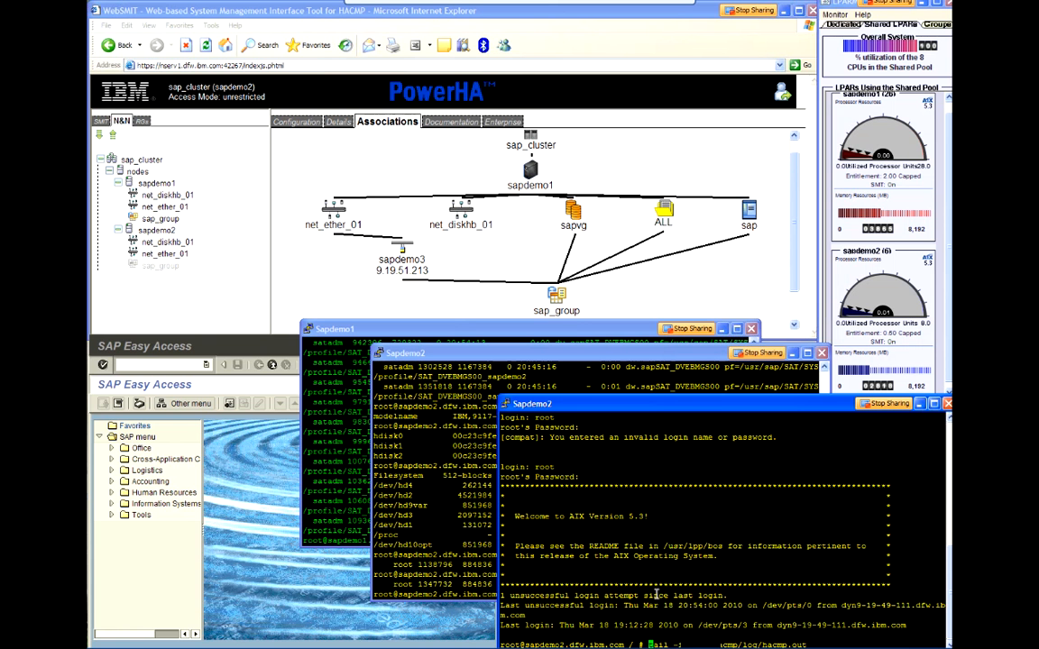
{"action": "key", "text": "Return"}
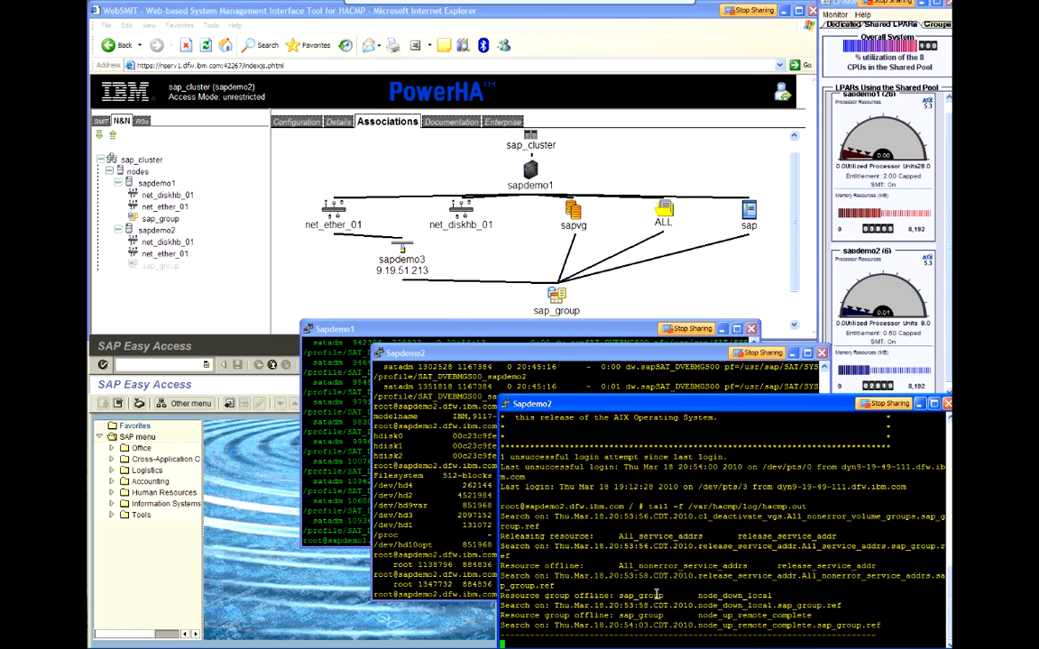
Step: Enter ping sapdemo3 in the first Sapdemo2 session without running it, and shift that window slightly up and left
{"action": "left_click", "coordinate": [459, 478]}
{"action": "type", "text": "ping sa"}
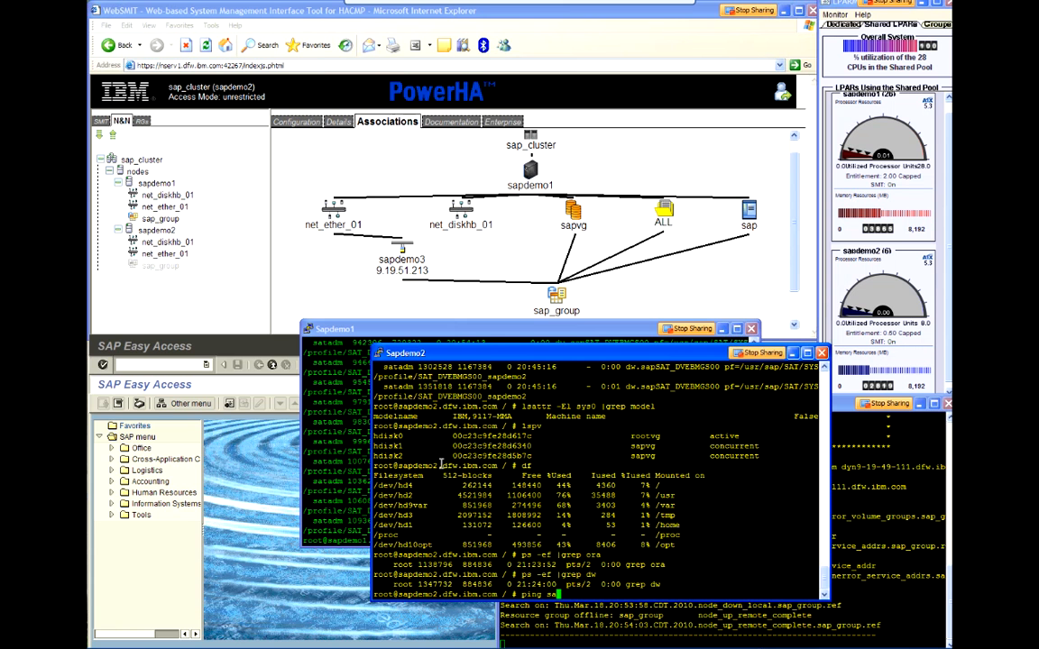
{"action": "type", "text": "pdemo3"}
{"action": "left_click_drag", "start_coordinate": [499, 353], "coordinate": [483, 332]}
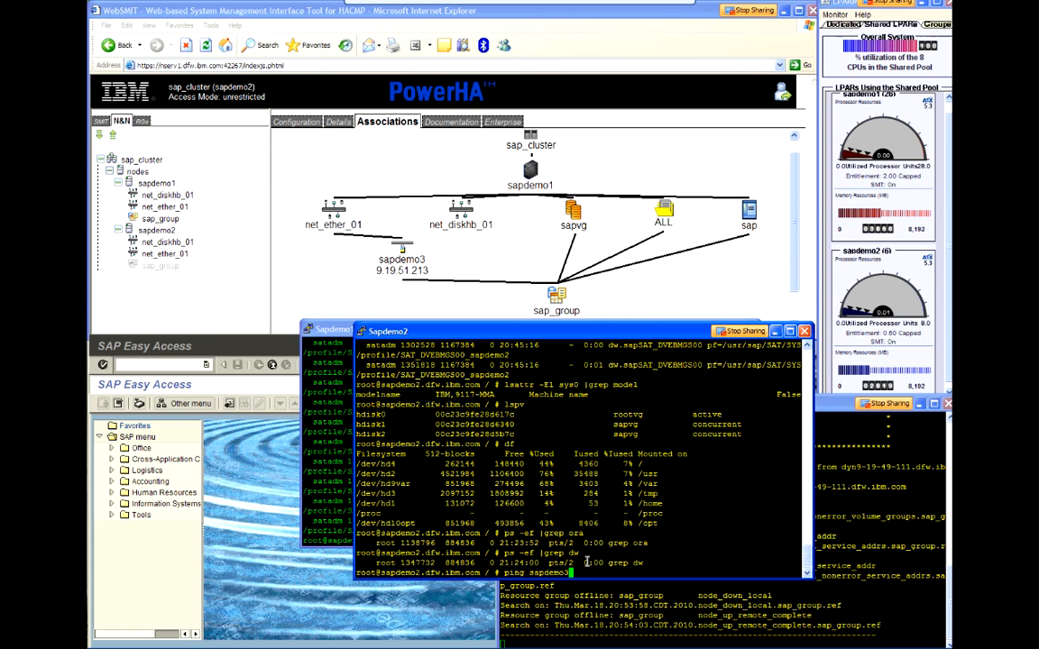
Step: Enter reboot -q in the Sapdemo1 session without running it, and move that window up to uncover the Sapdemo2 prompt
{"action": "left_click", "coordinate": [333, 491]}
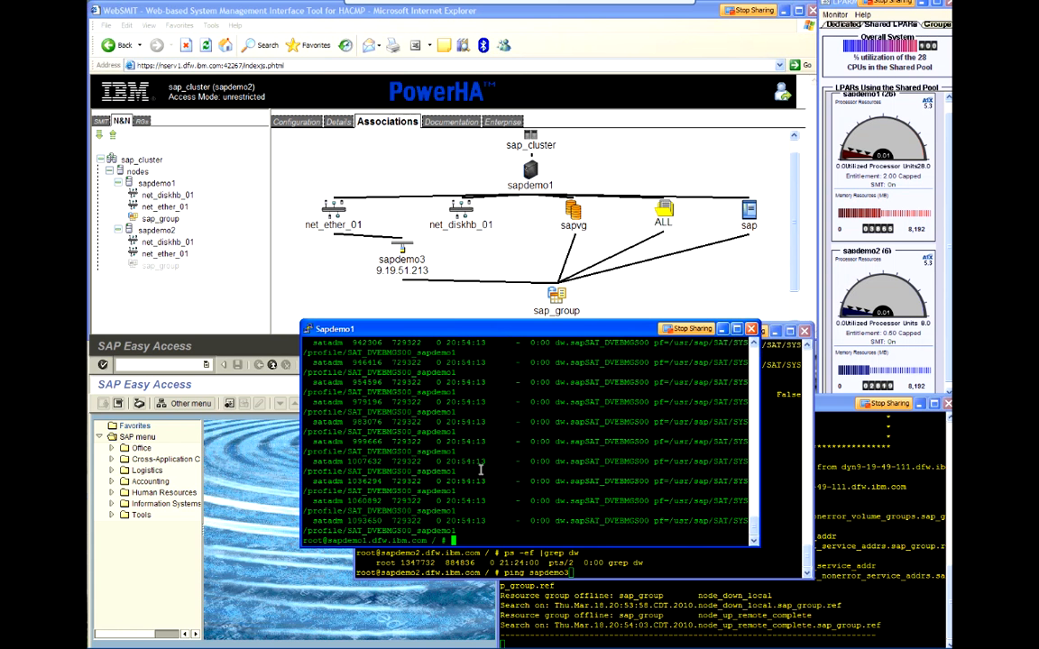
{"action": "type", "text": "reboot"}
{"action": "left_click", "coordinate": [623, 563]}
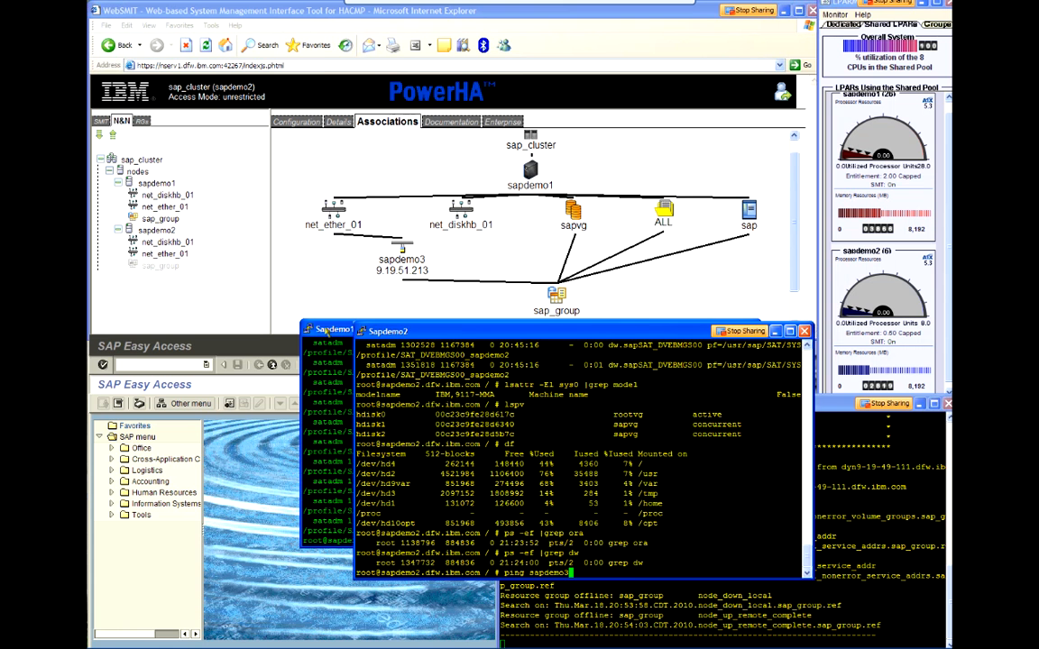
{"action": "left_click", "coordinate": [330, 330]}
{"action": "left_click_drag", "start_coordinate": [330, 330], "coordinate": [332, 236]}
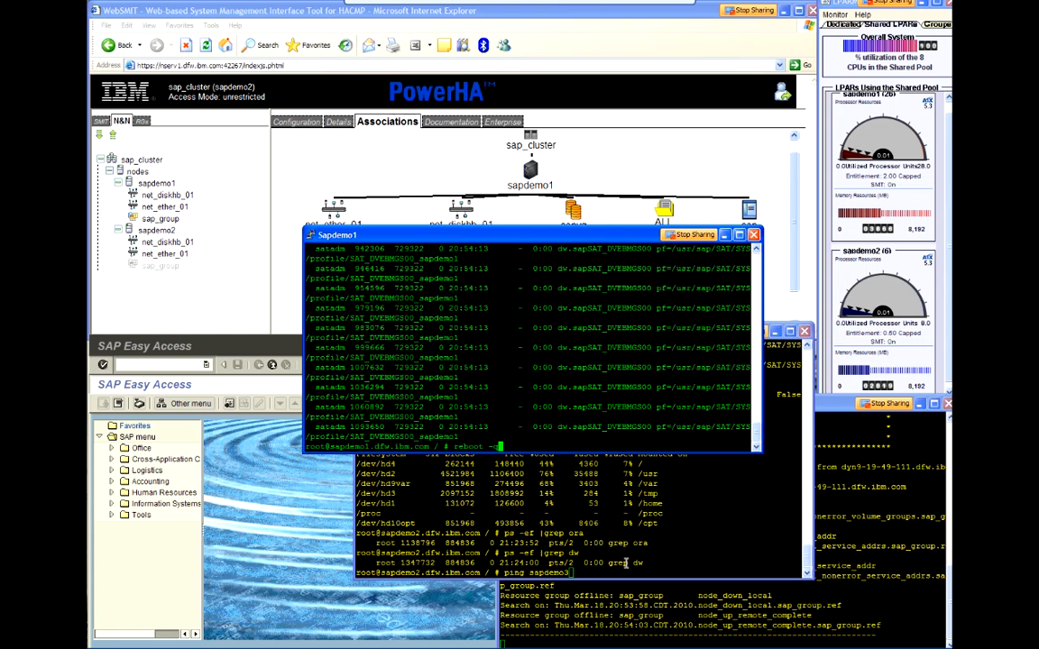
Step: Start the prepared ping of sapdemo3 from sapdemo2 and run reboot -q on sapdemo1
{"action": "left_click", "coordinate": [625, 563]}
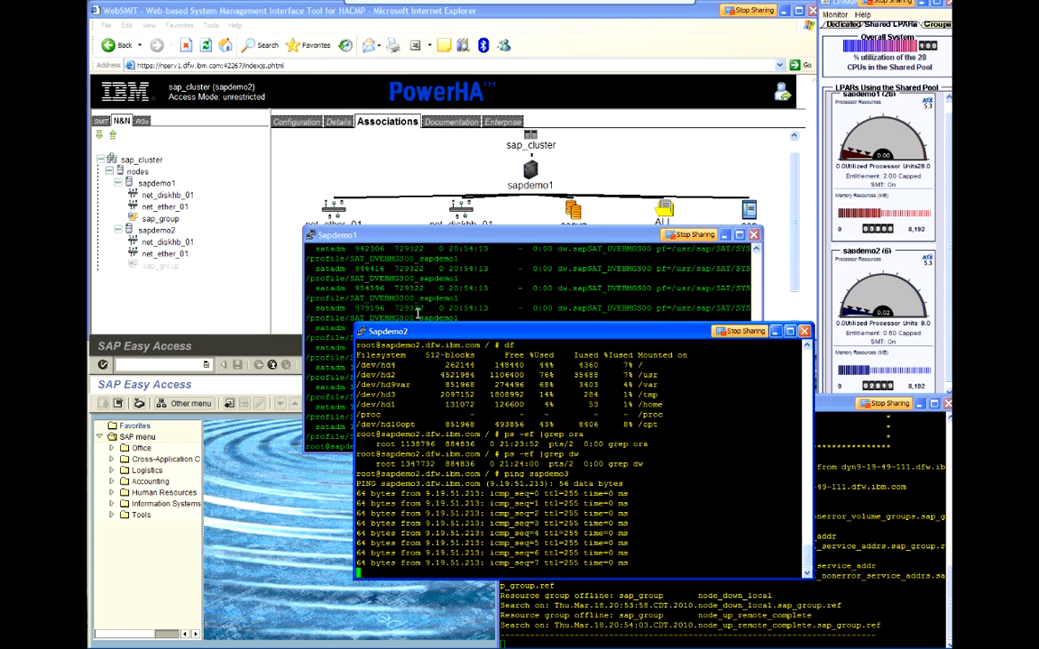
{"action": "left_click", "coordinate": [417, 311]}
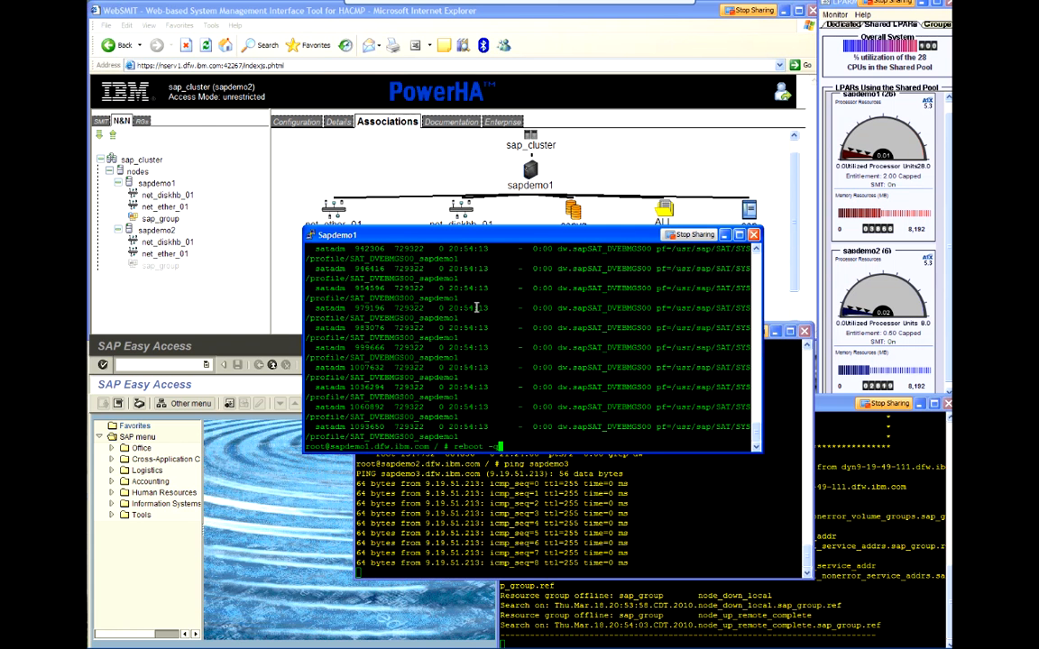
{"action": "type", "text": "reboot -q"}
{"action": "key", "text": "Return"}
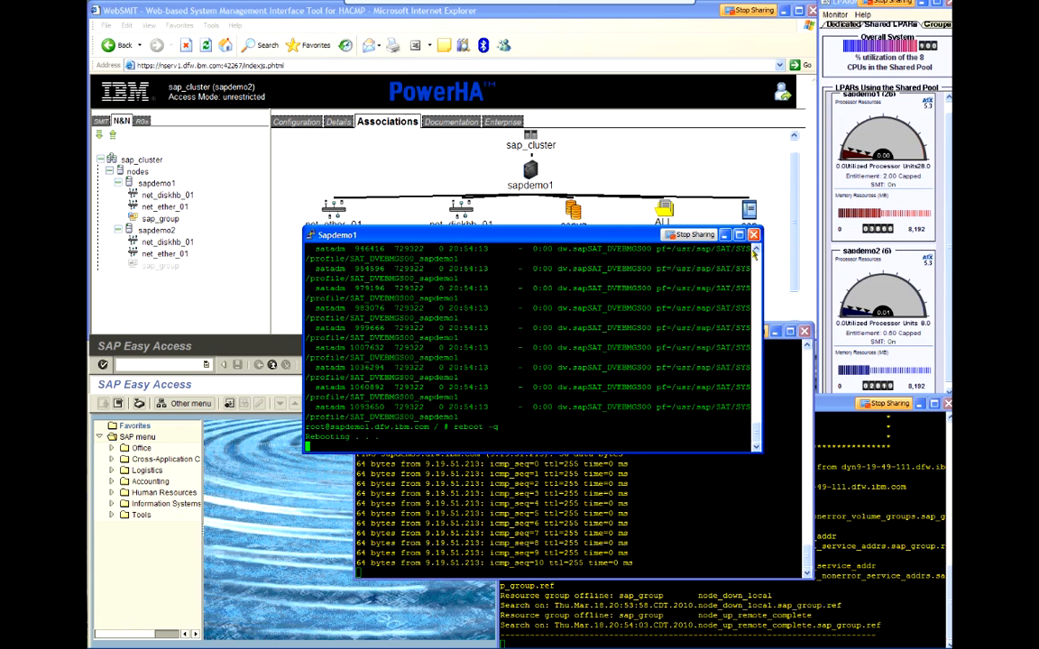
Step: Close the Sapdemo1 PuTTY session, confirming the exit, and shift the Sapdemo2 ping window slightly up and left
{"action": "left_click", "coordinate": [753, 235]}
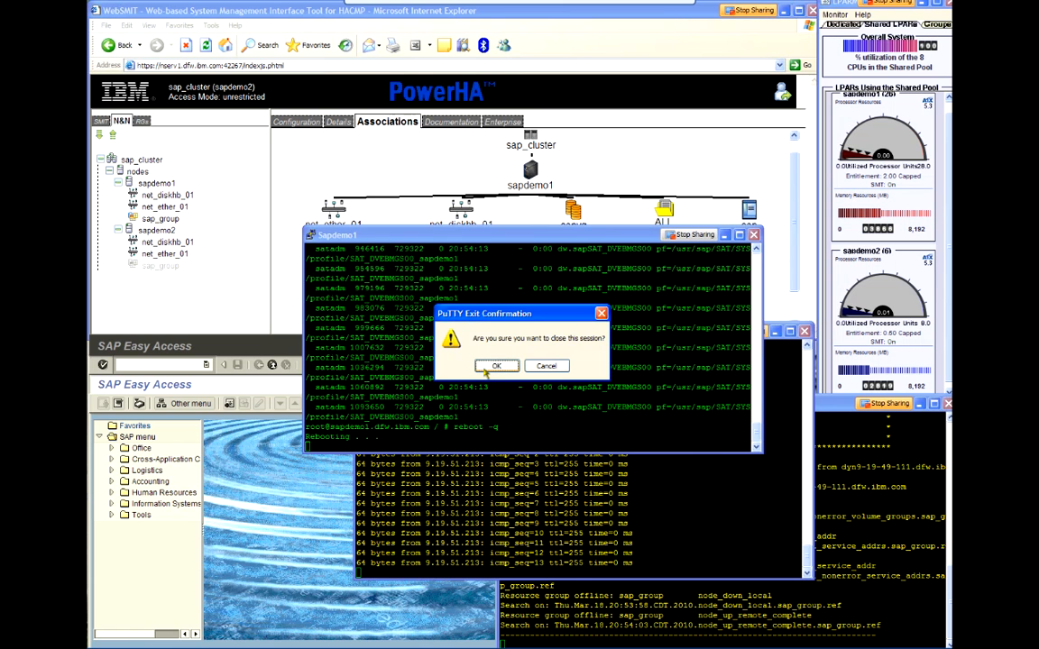
{"action": "left_click", "coordinate": [493, 366]}
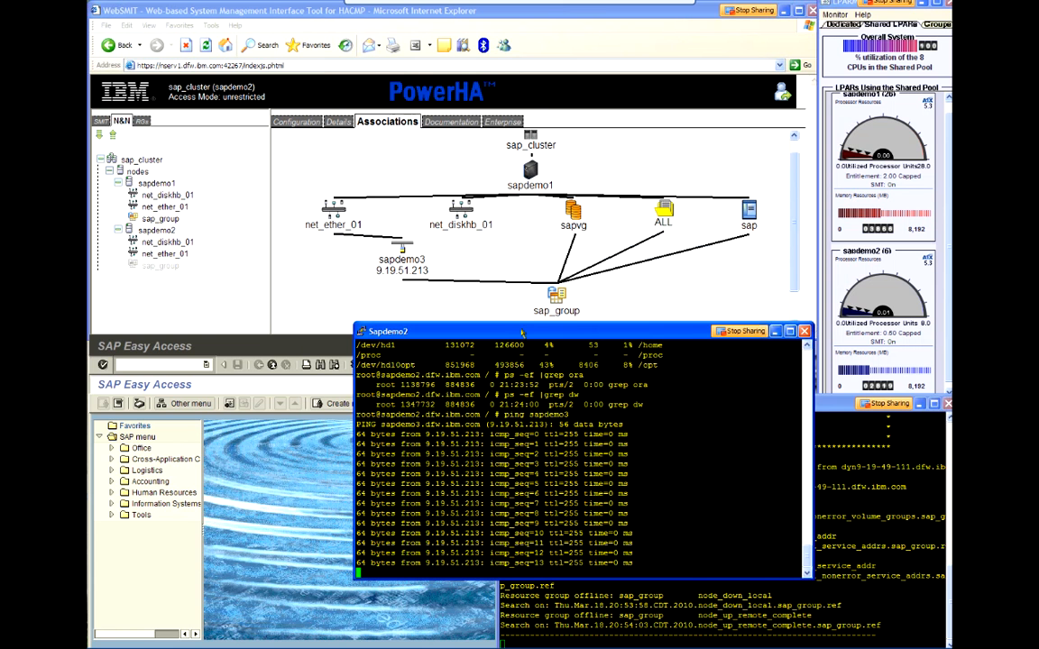
{"action": "left_click_drag", "start_coordinate": [521, 333], "coordinate": [508, 324]}
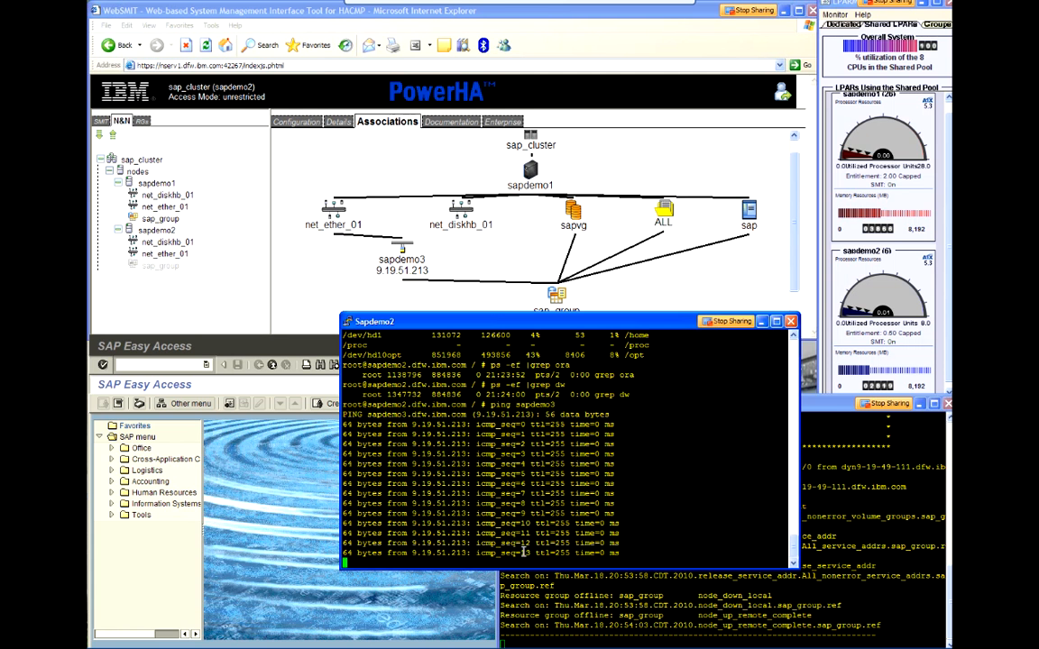
Step: Mark the last ping reply's sequence number in the Sapdemo2 window and check sapdemo1's status in the LPAR monitor
{"action": "double_click", "coordinate": [523, 552]}
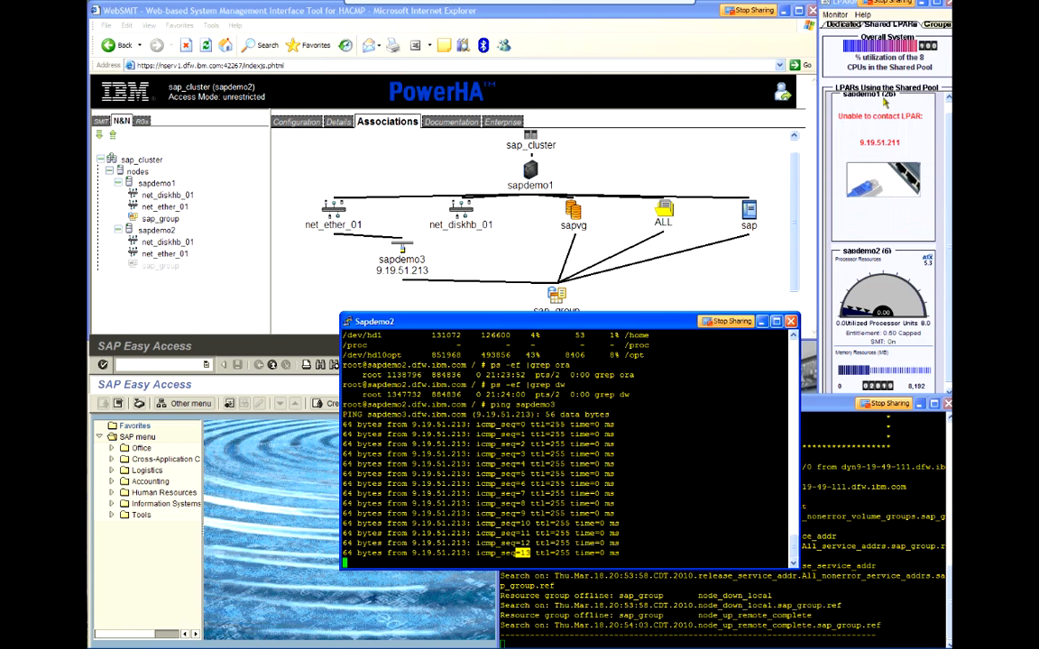
{"action": "left_click", "coordinate": [919, 139]}
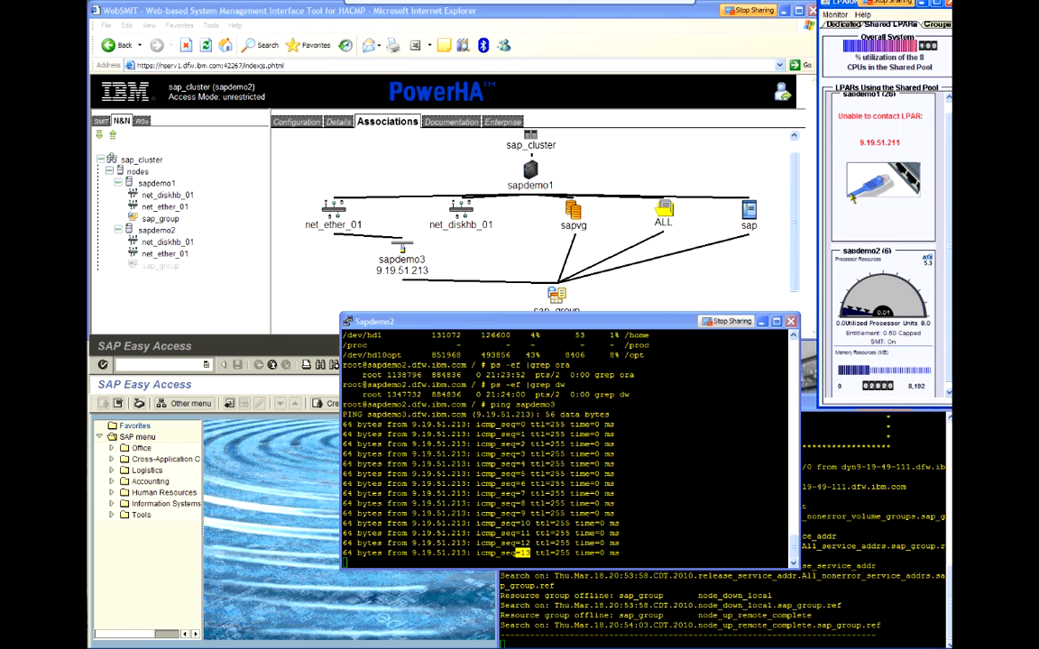
Step: Test the existing SAP session by expanding Cross-Application Components, and decline the detailed description of the connection error
{"action": "left_click", "coordinate": [110, 469]}
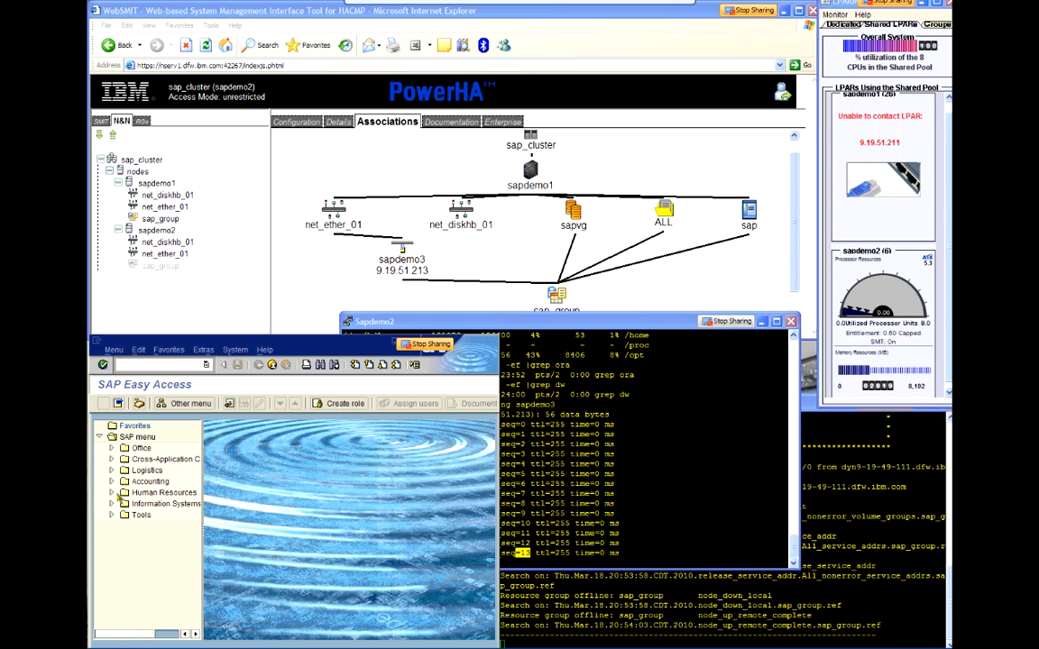
{"action": "left_click", "coordinate": [110, 459]}
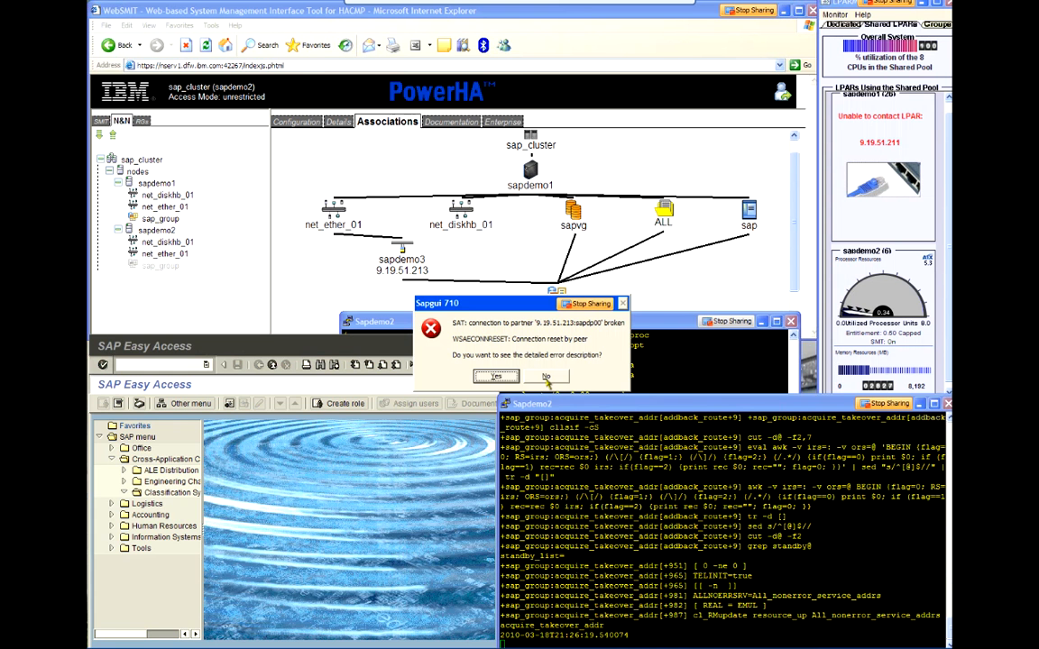
{"action": "left_click", "coordinate": [547, 379]}
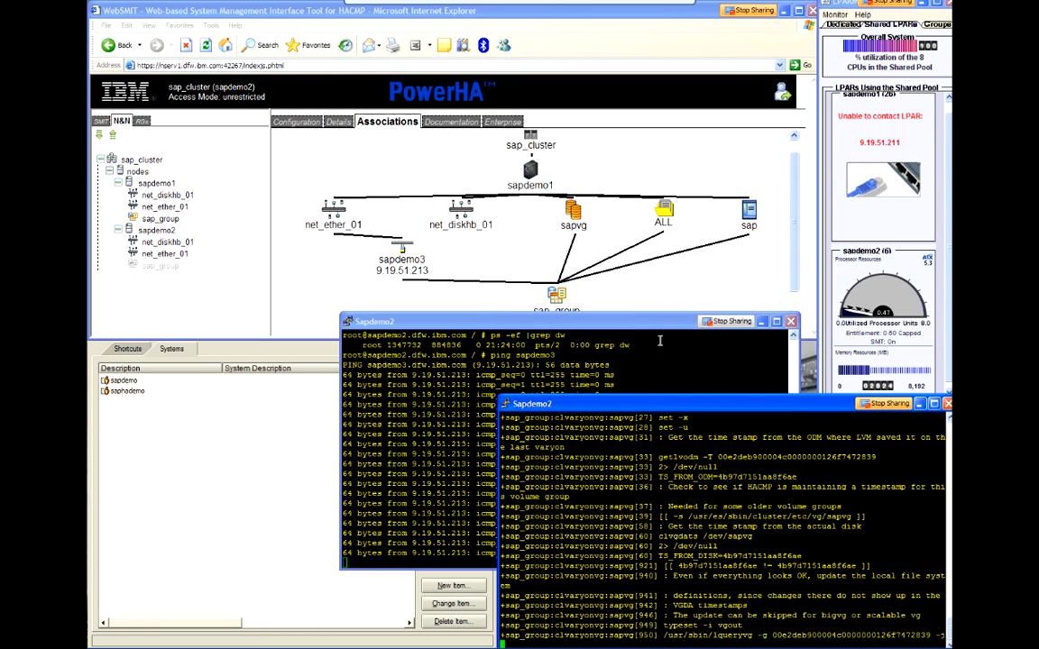
Step: Examine the gap in the sapdemo3 ping replies, marking the lines around it, and check the node tree in WebSMIT
{"action": "left_click", "coordinate": [659, 341]}
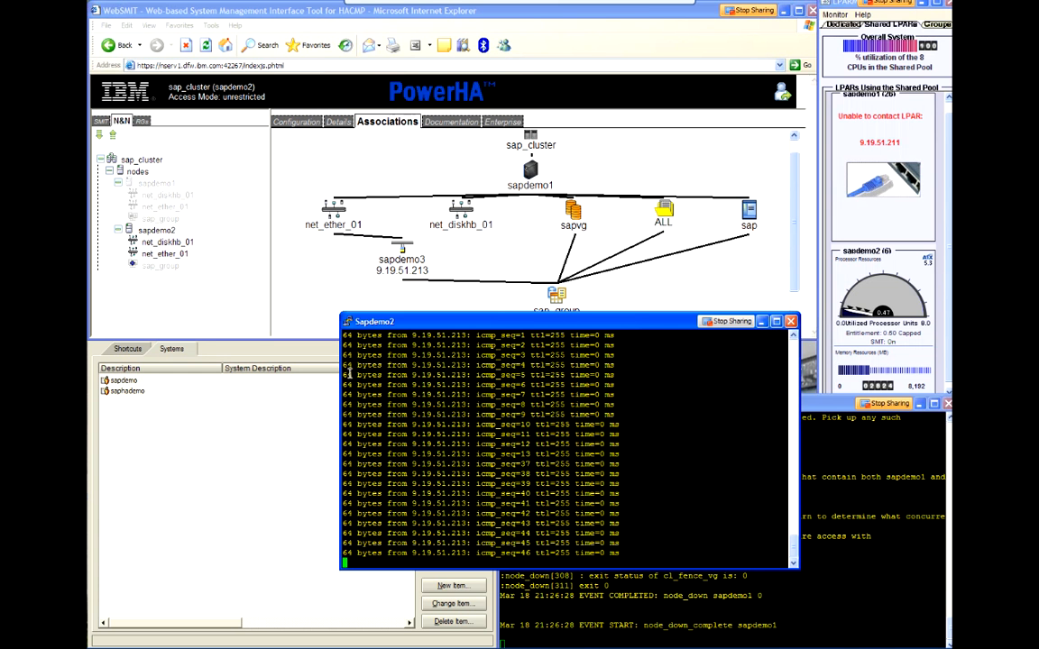
{"action": "left_click_drag", "start_coordinate": [500, 414], "coordinate": [544, 424]}
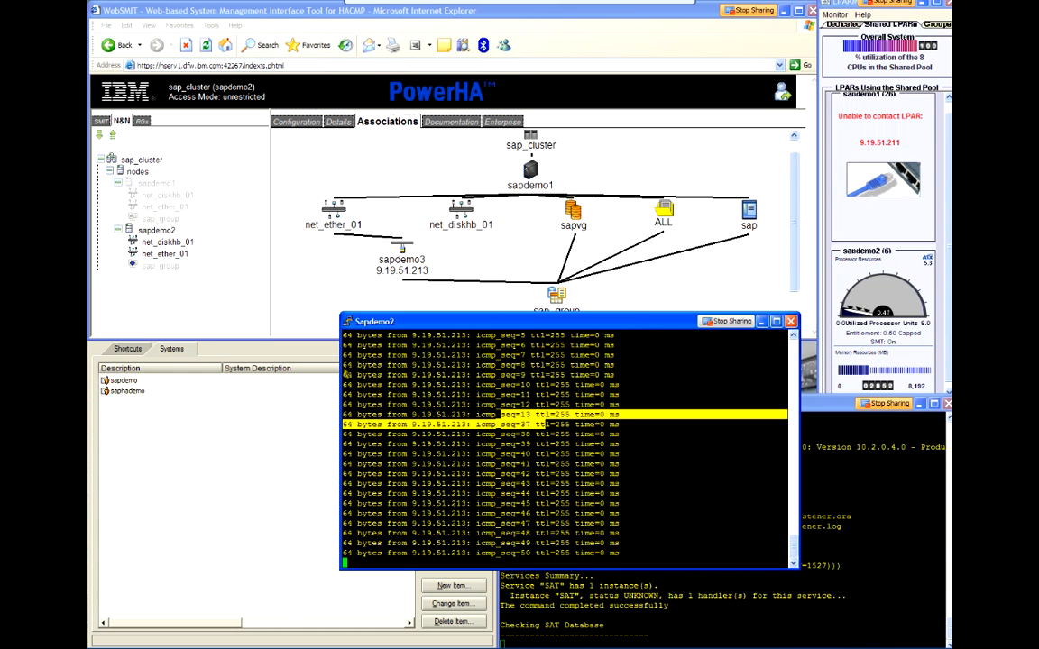
{"action": "left_click", "coordinate": [232, 299]}
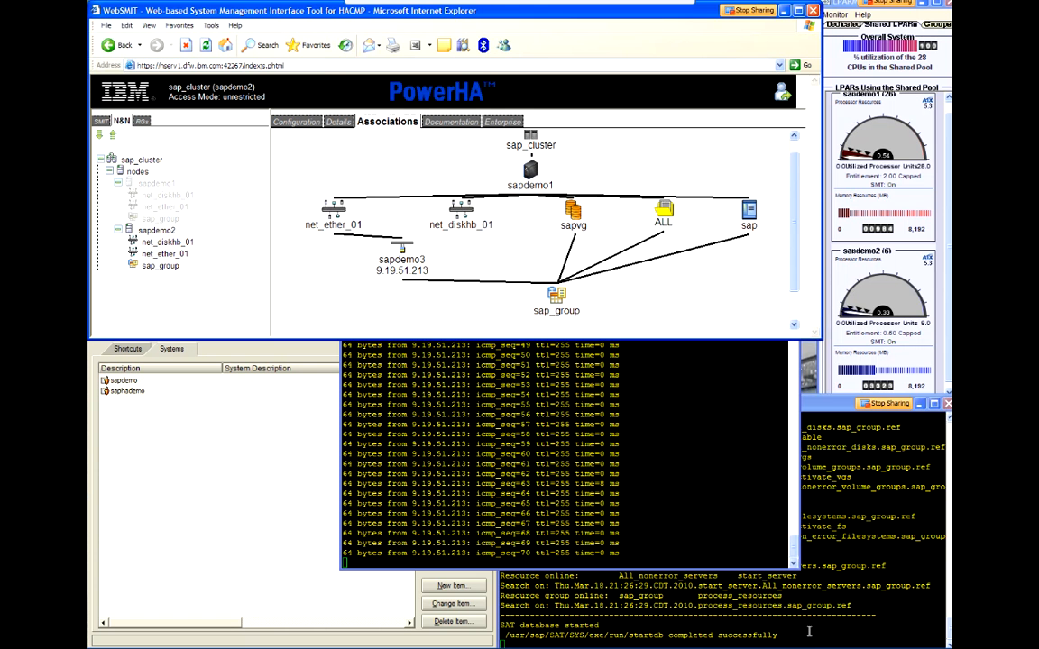
Step: Follow the SAP startup in the cluster log session on sapdemo2, and stop the running ping of sapdemo3
{"action": "left_click", "coordinate": [809, 631]}
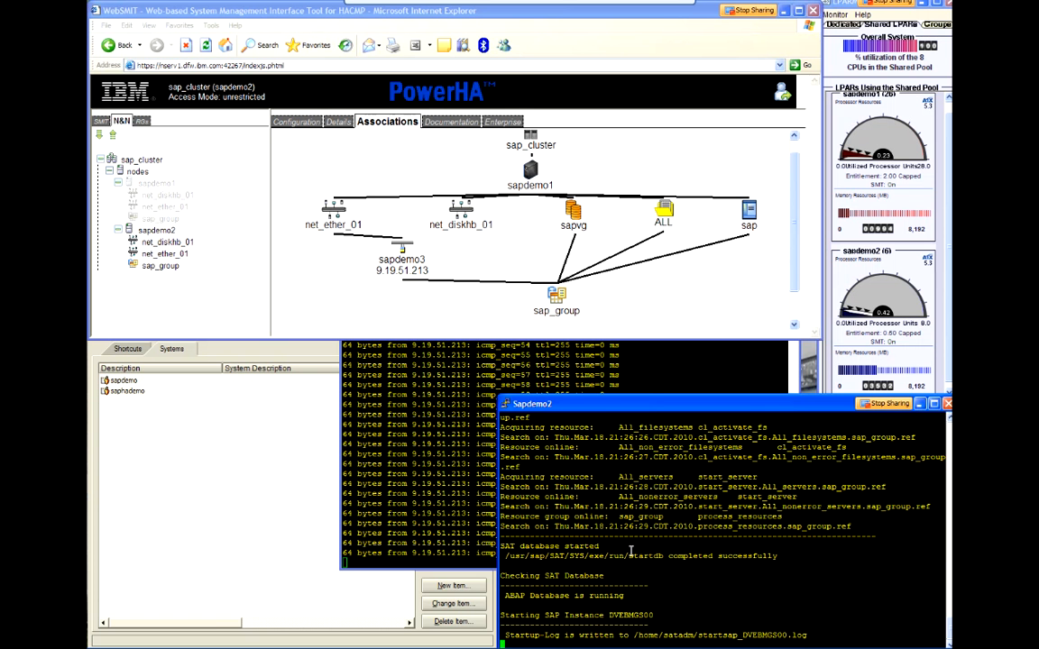
{"action": "left_click", "coordinate": [732, 359]}
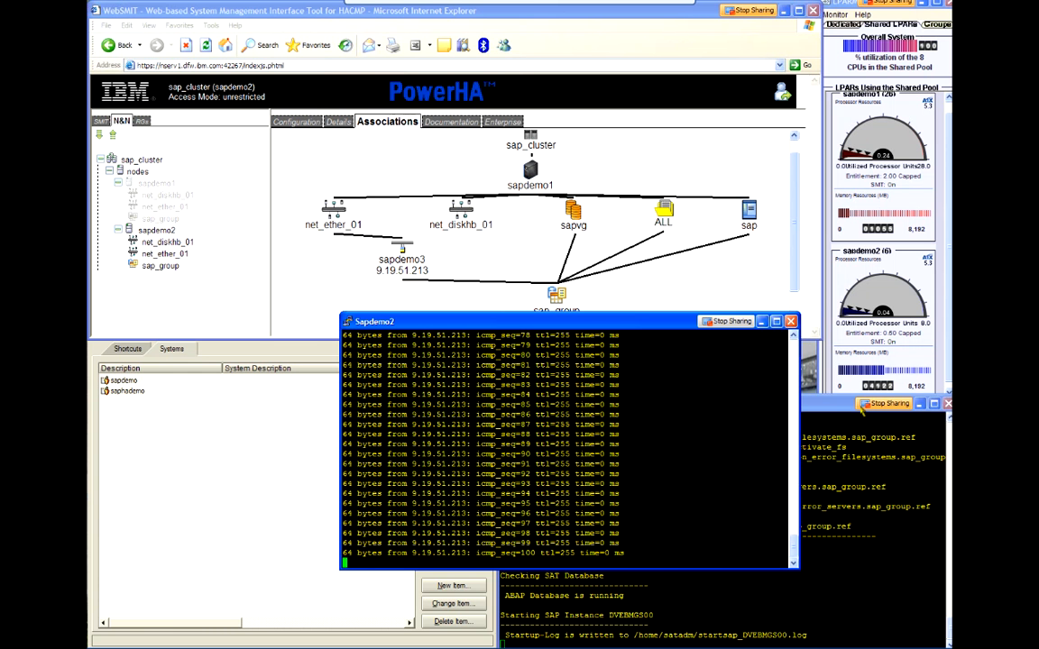
{"action": "left_click", "coordinate": [864, 579]}
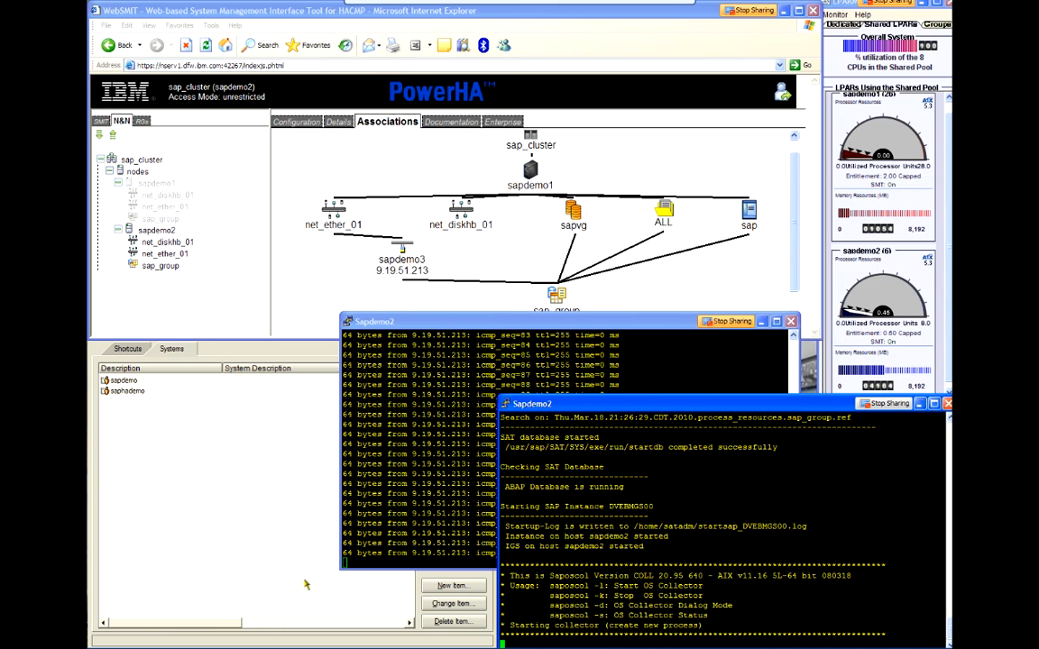
{"action": "left_click", "coordinate": [682, 377]}
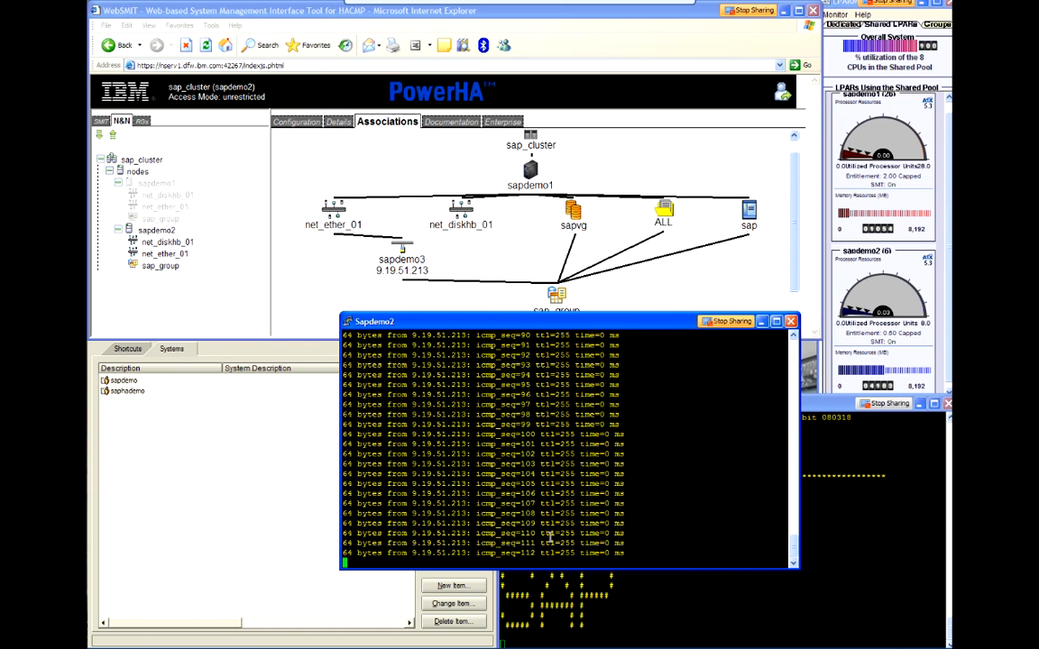
{"action": "key", "text": "ctrl+c"}
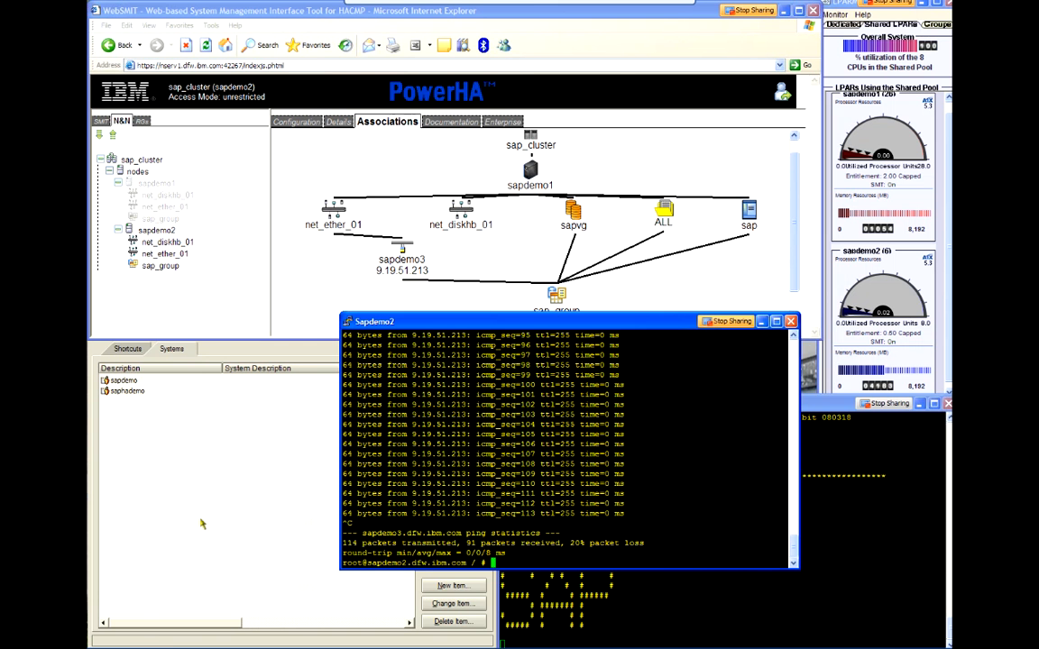
Step: Log on to the sapdemo system from SAP Logon as user sap* with the account password, and acknowledge the license notice
{"action": "left_click", "coordinate": [202, 523]}
{"action": "left_click", "coordinate": [453, 370]}
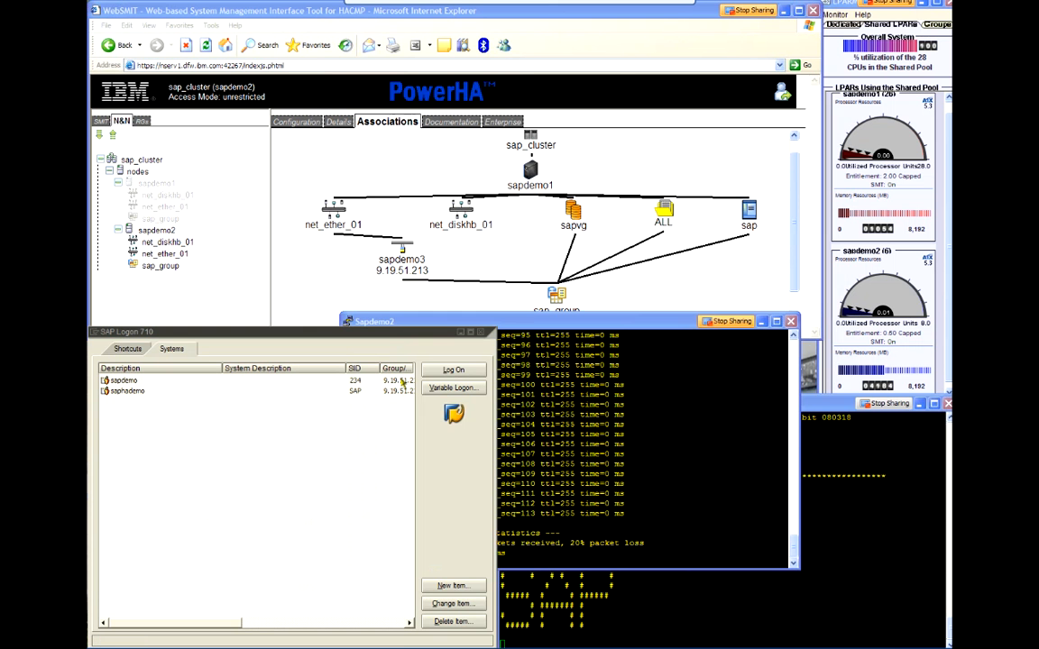
{"action": "type", "text": "sap"}
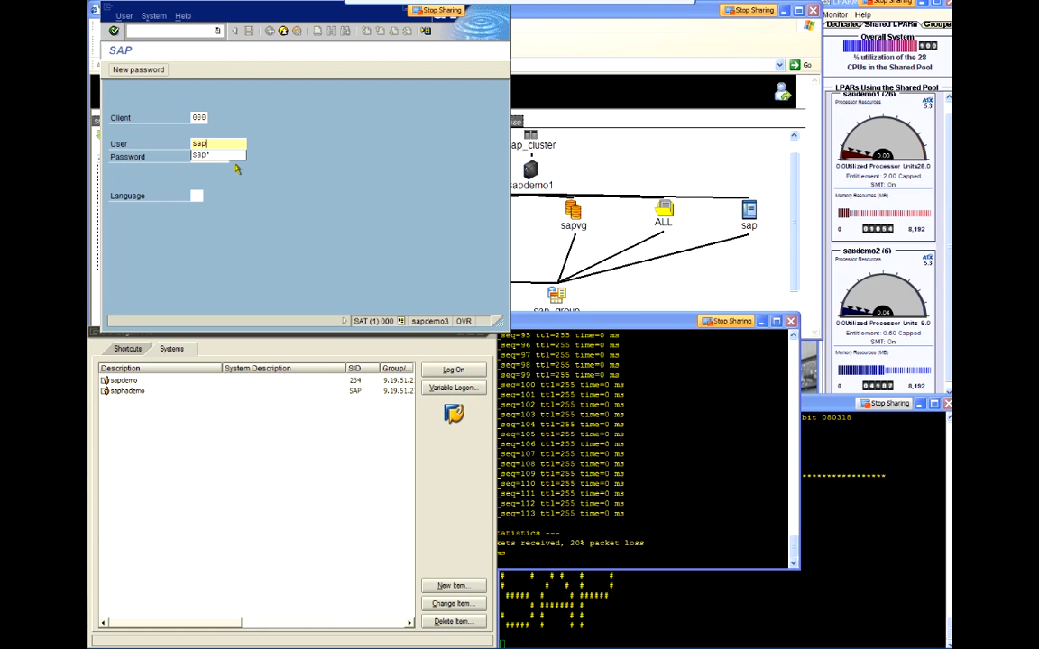
{"action": "type", "text": "*"}
{"action": "key", "text": "Tab"}
{"action": "type", "text": "**"}
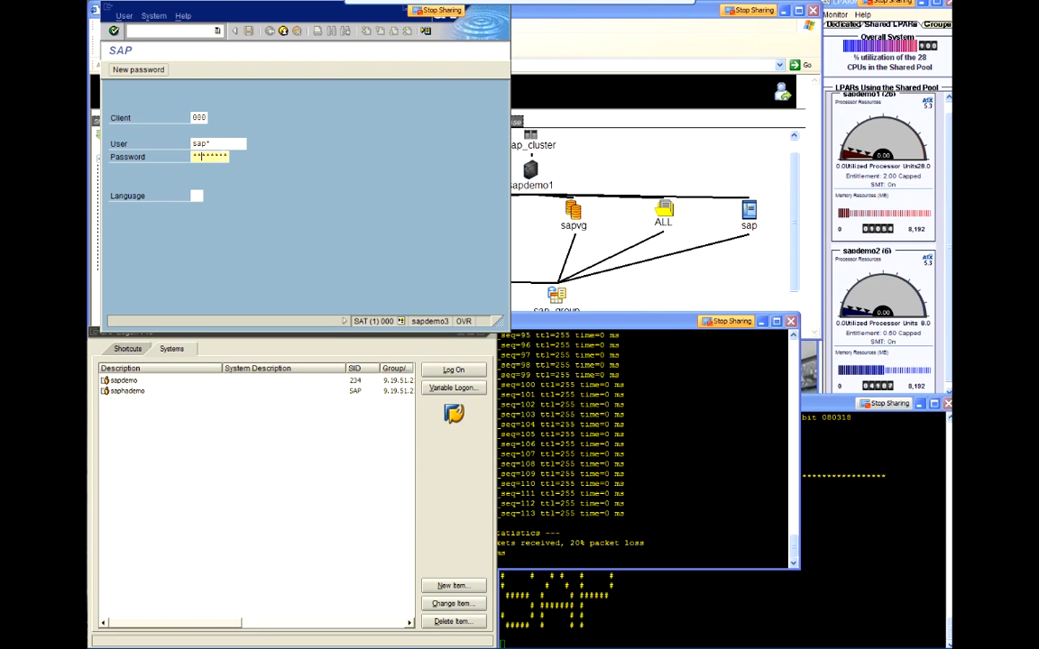
{"action": "key", "text": "Return"}
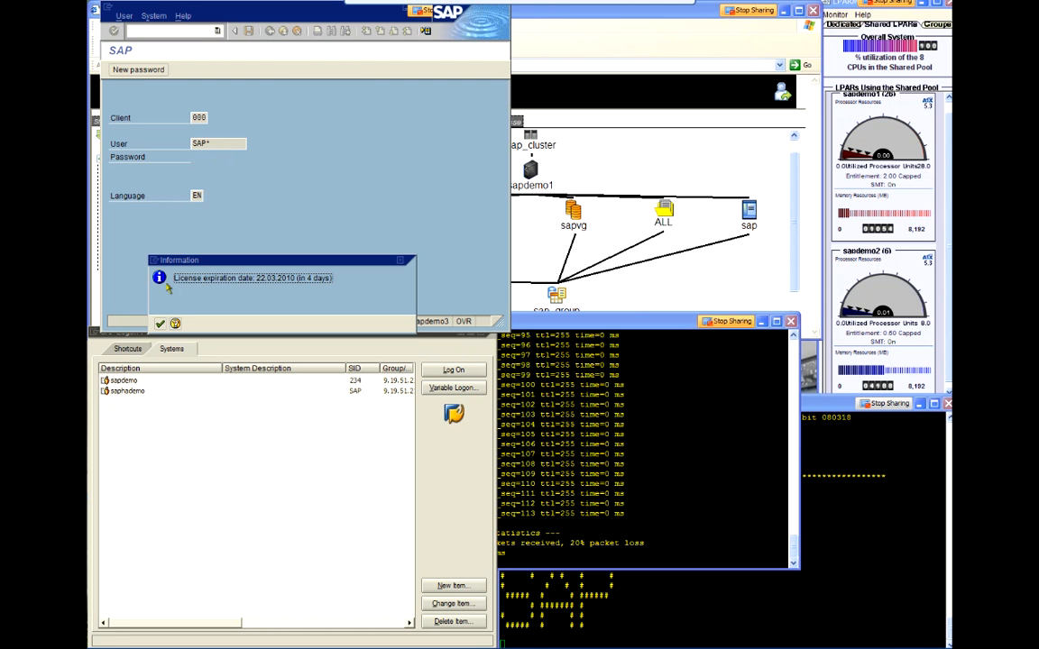
{"action": "left_click", "coordinate": [159, 327]}
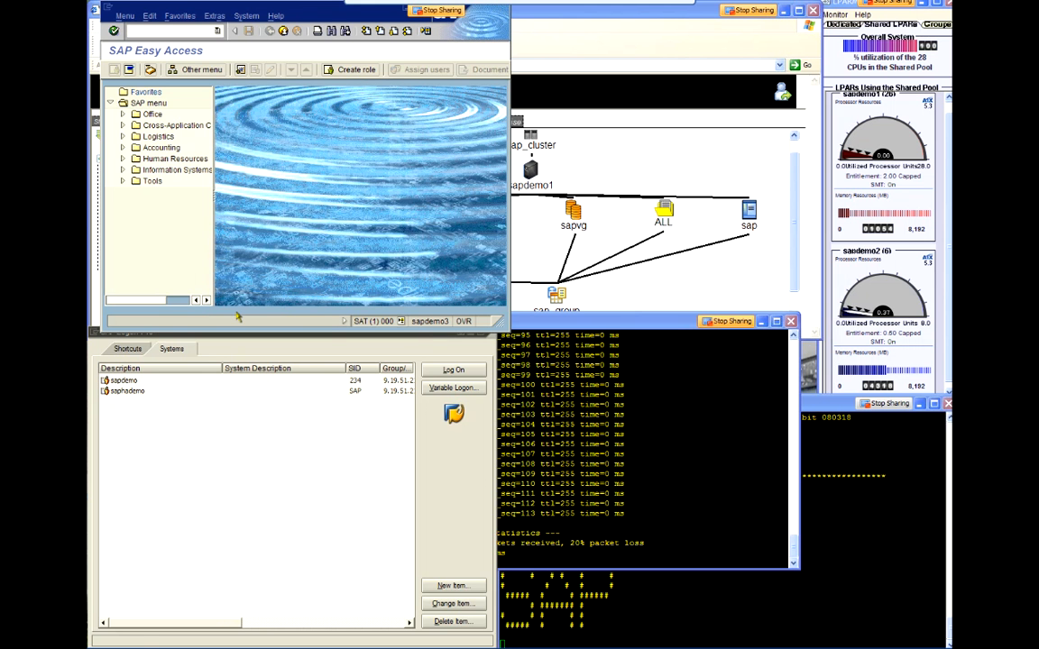
Step: Move the SAP Easy Access window over SAP Logon and expand the Cross-Application Components and Accounting folders
{"action": "left_click_drag", "start_coordinate": [238, 6], "coordinate": [222, 326]}
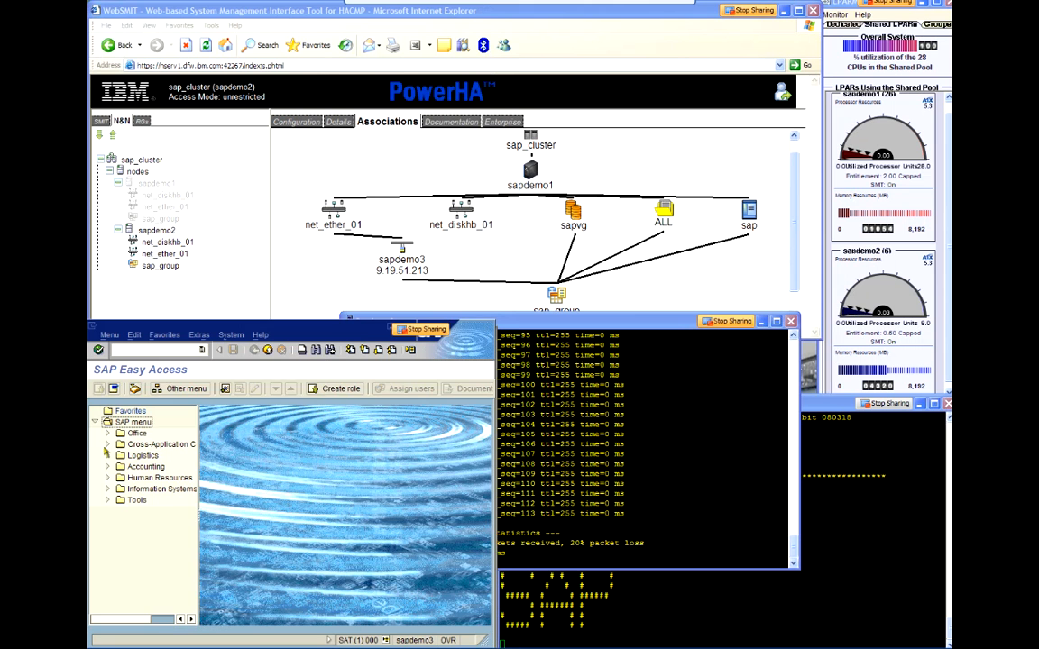
{"action": "left_click", "coordinate": [105, 443]}
{"action": "left_click", "coordinate": [106, 499]}
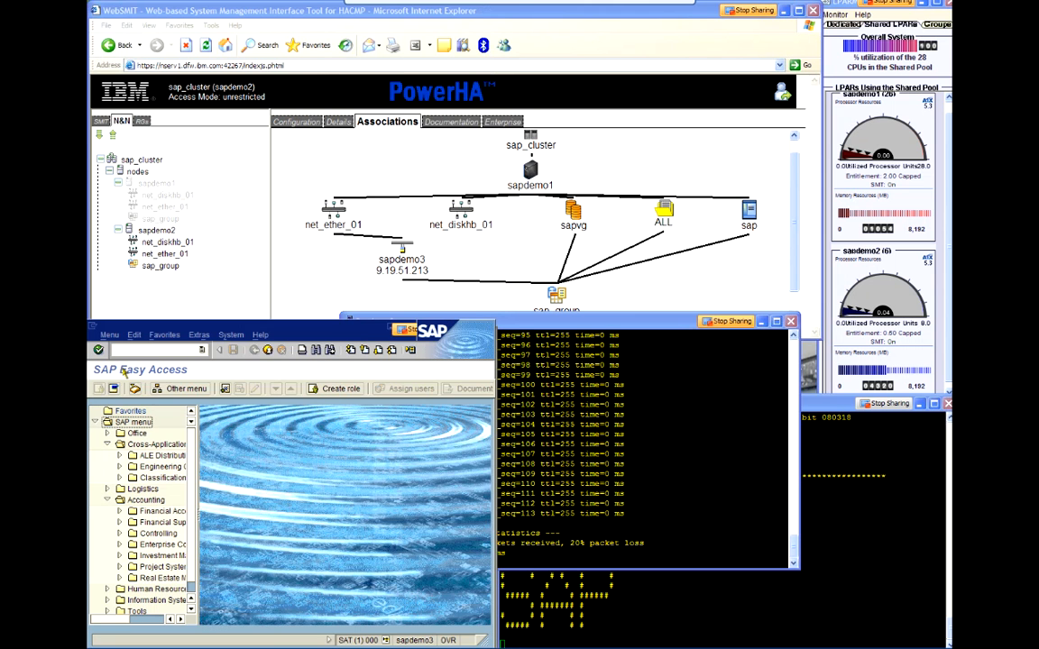
Step: Open the SAP Load Generator with the transaction command /nsgen
{"action": "left_click", "coordinate": [128, 349]}
{"action": "type", "text": "/nsgen"}
{"action": "key", "text": "Return"}
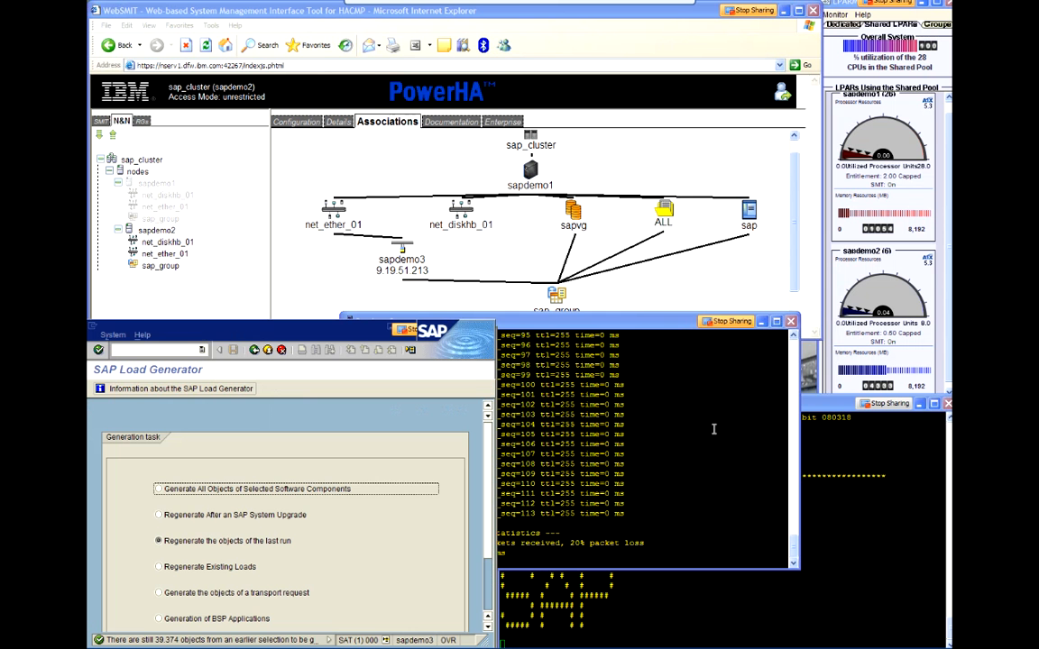
Step: Run netstat -i, lspv and df in the Sapdemo2 session to check its network interfaces, disks and file systems
{"action": "left_click", "coordinate": [714, 429]}
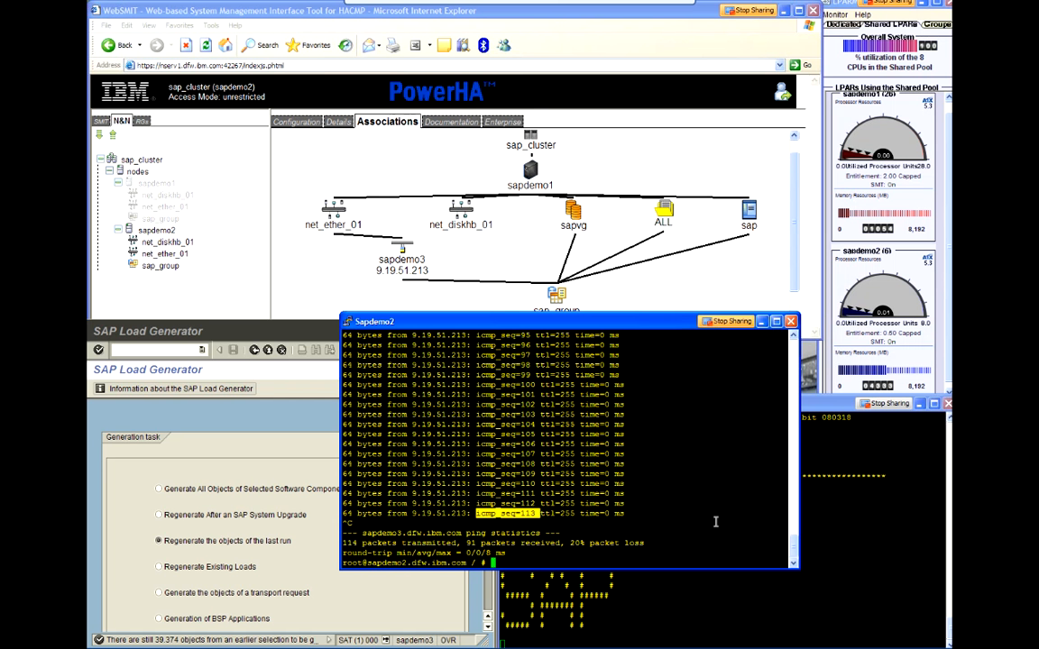
{"action": "type", "text": "netstat -i"}
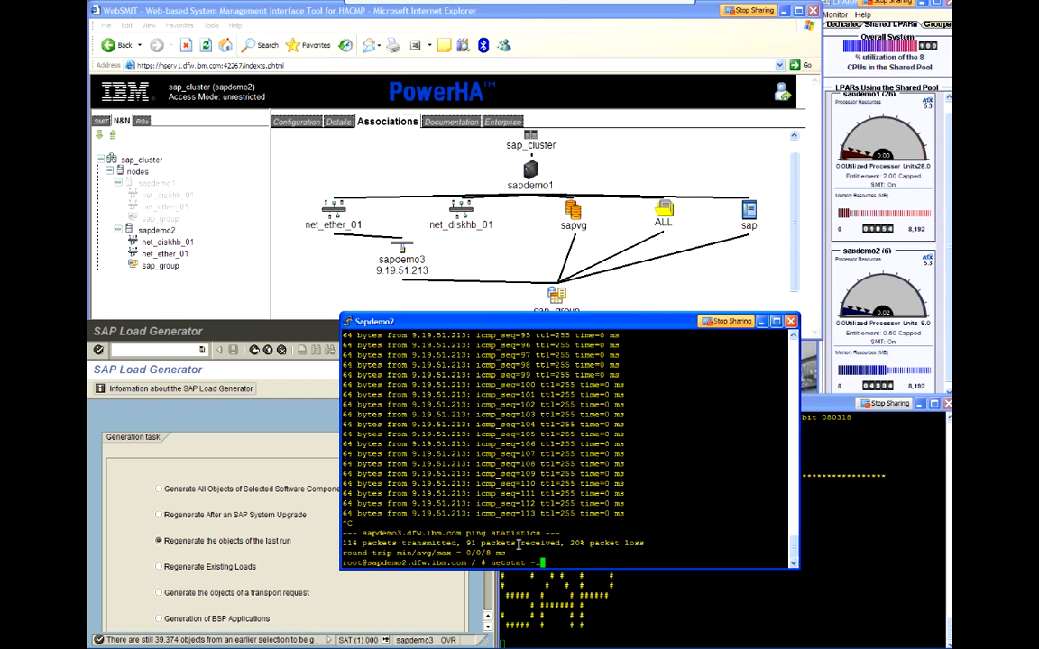
{"action": "key", "text": "Return"}
{"action": "type", "text": "lspv"}
{"action": "key", "text": "Return"}
{"action": "type", "text": "d"}
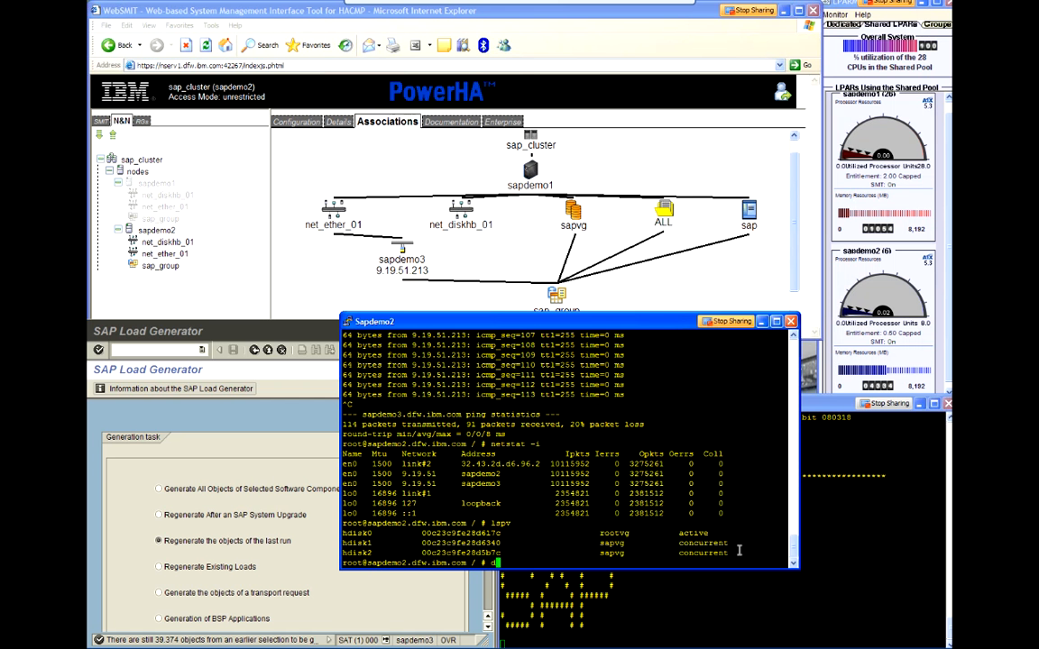
{"action": "type", "text": "f"}
{"action": "key", "text": "Return"}
Step: List the Oracle and SAP work processes on sapdemo2 with ps -ef |grep ora and ps -ef |grep dw
{"action": "type", "text": "ps -ef |"}
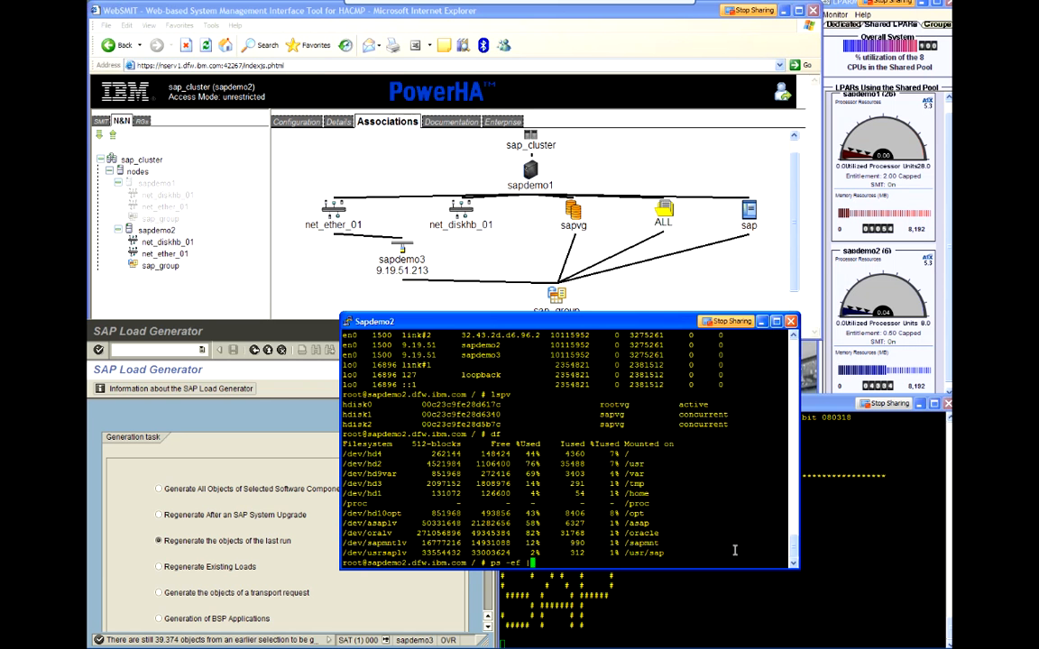
{"action": "type", "text": "grep ora"}
{"action": "key", "text": "Return"}
{"action": "type", "text": "ps -ef |"}
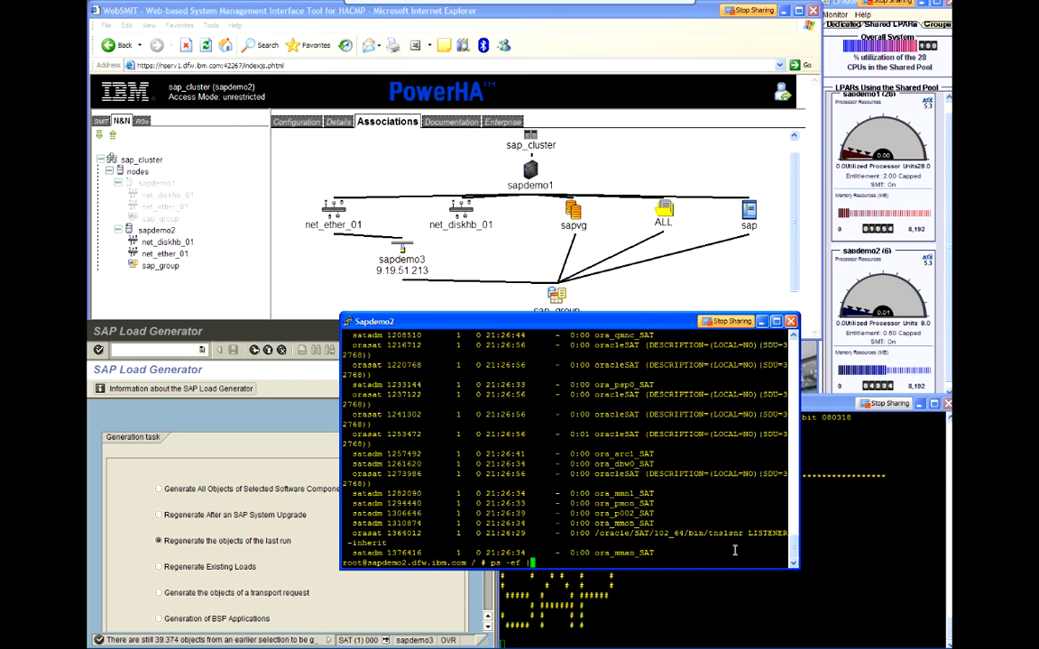
{"action": "type", "text": "grep dw"}
{"action": "key", "text": "Return"}
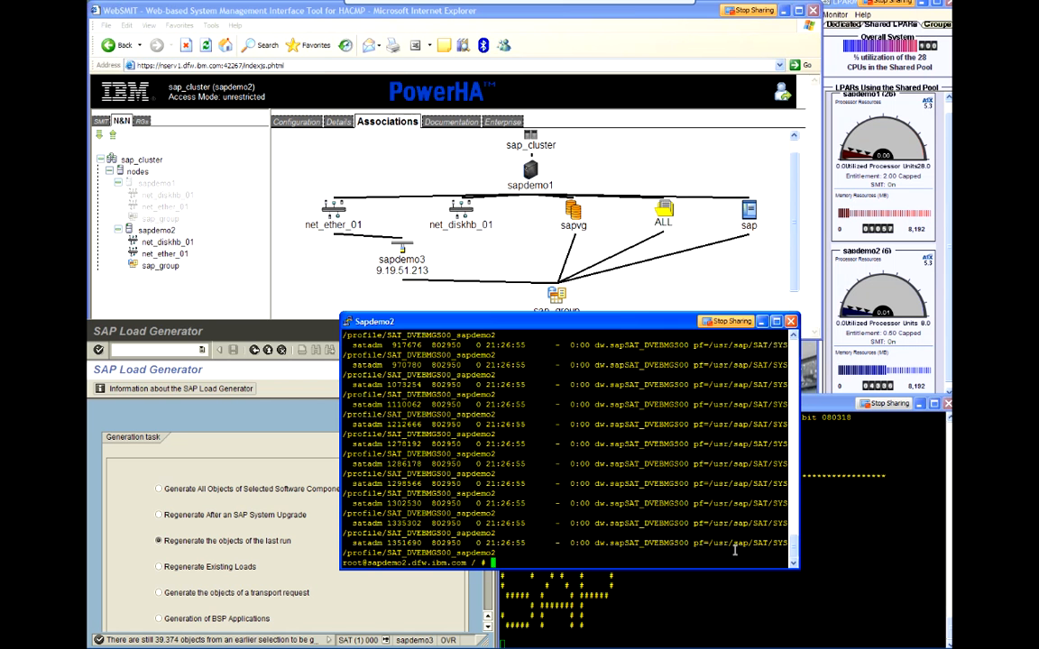
Step: Switch to the LotusLive Meetings browser window and stop the application sharing
{"action": "key", "text": "alt+Tab"}
{"action": "key", "text": "alt+Tab"}
{"action": "key", "text": "alt+Tab"}
{"action": "key", "text": "alt+Tab"}
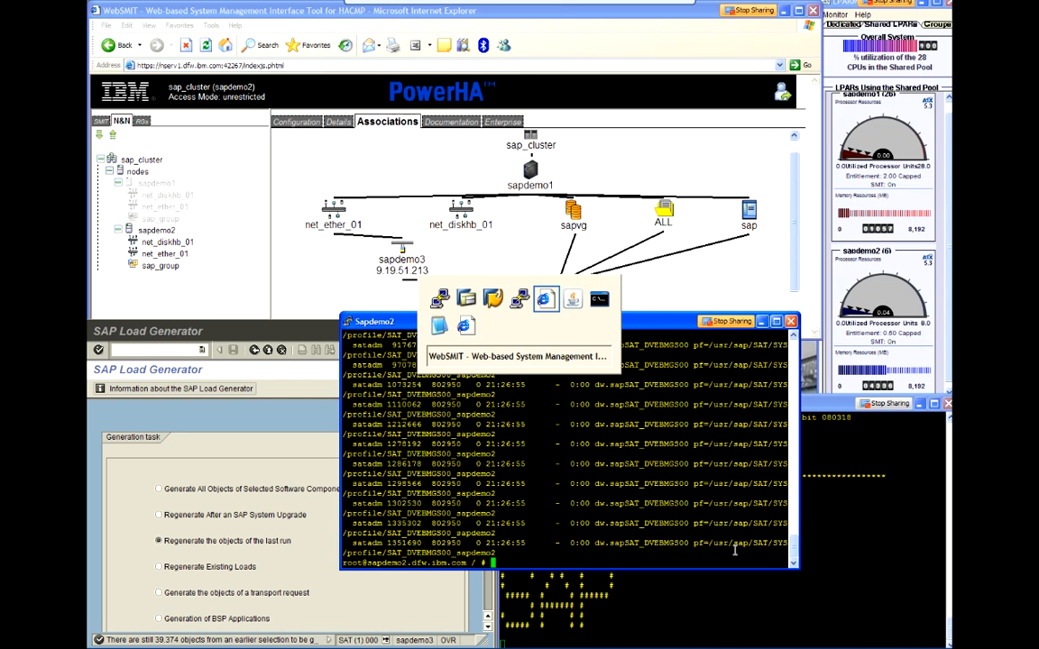
{"action": "key", "text": "alt+Tab"}
{"action": "key", "text": "alt+Tab"}
{"action": "key", "text": "alt+Tab"}
{"action": "key", "text": "alt+Tab"}
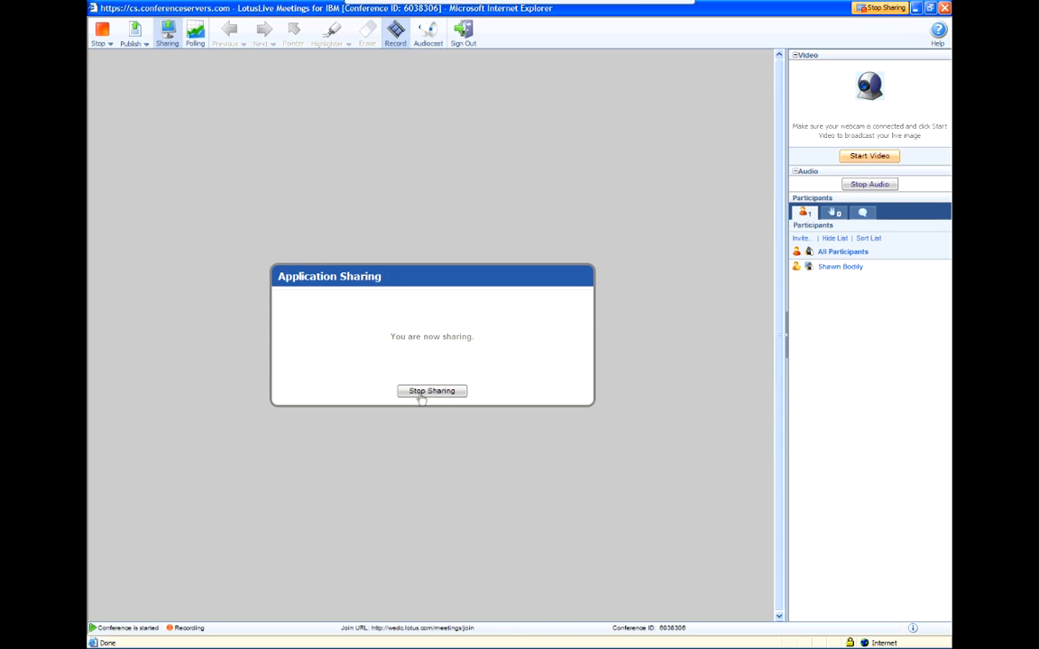
{"action": "left_click", "coordinate": [420, 400]}
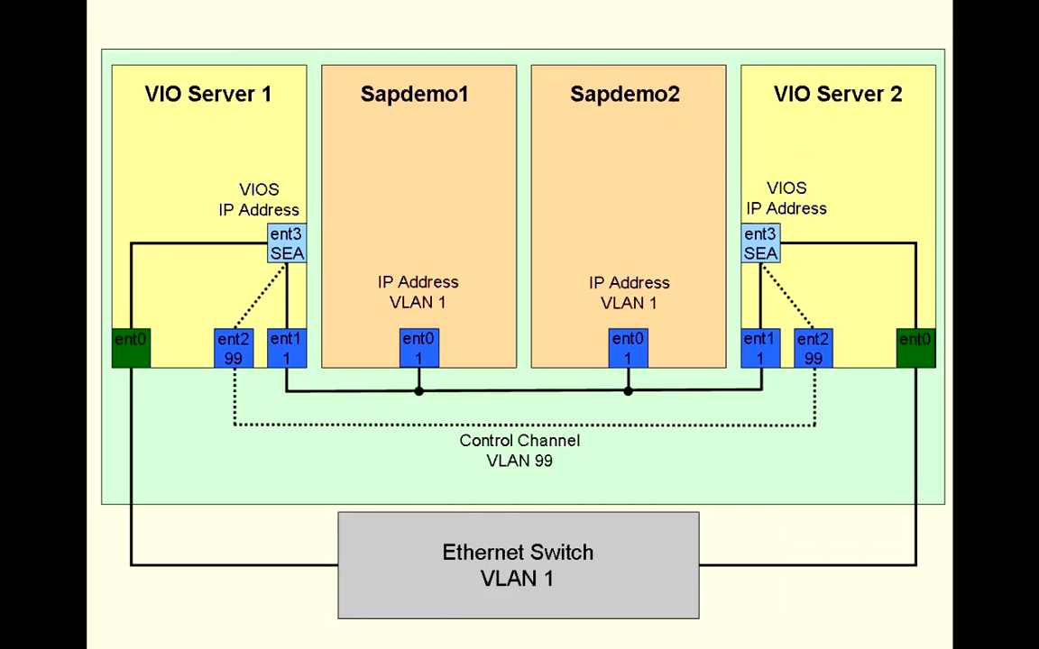